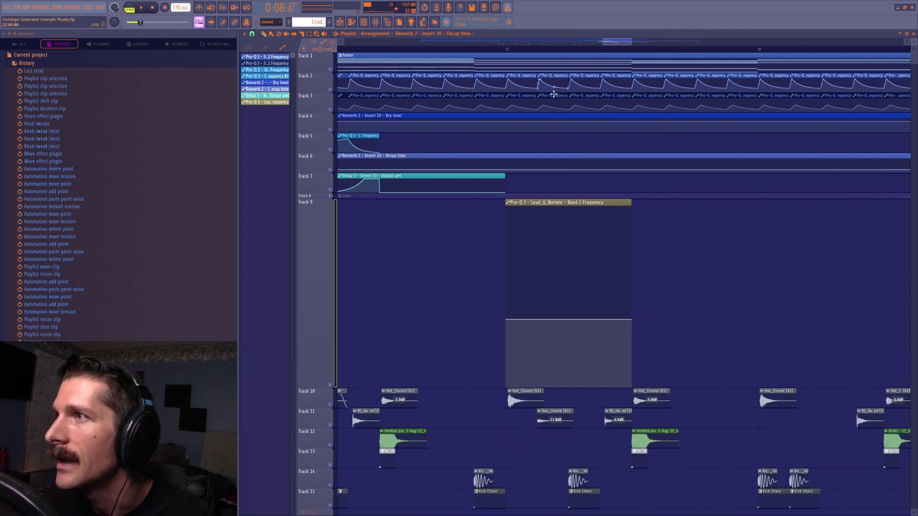
pyautogui.rightClick(508, 206)
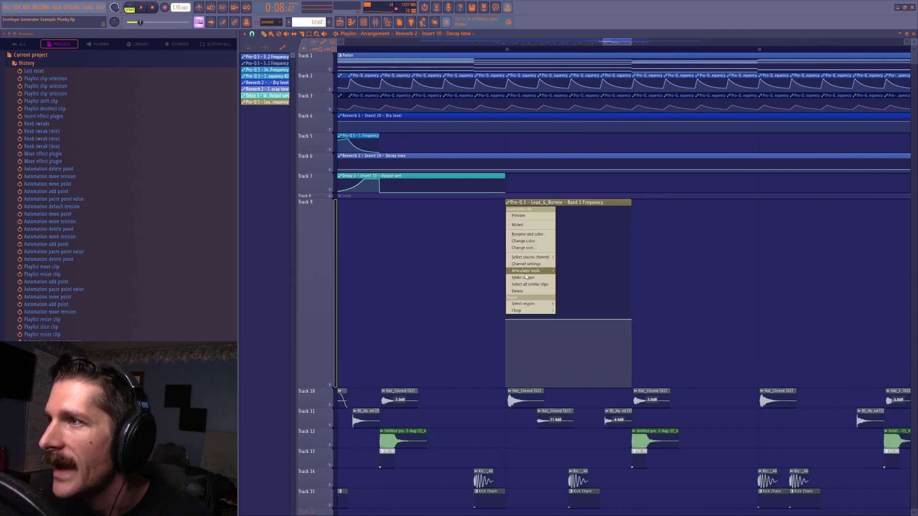
pyautogui.moveTo(531, 271)
pyautogui.click(576, 341)
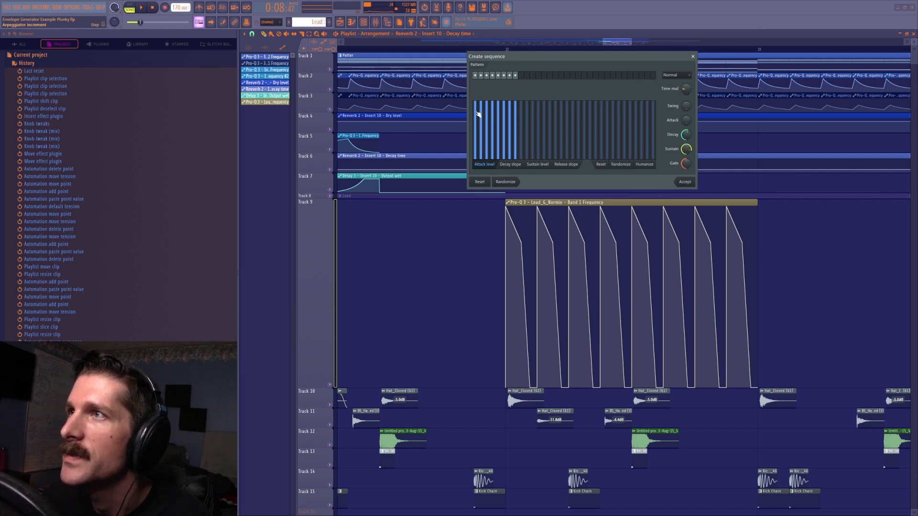
pyautogui.moveTo(686, 89); pyautogui.dragTo(686, 89)
pyautogui.moveTo(532, 131)
pyautogui.mouseDown()
pyautogui.moveTo(494, 135)
pyautogui.moveTo(523, 132)
pyautogui.mouseUp()
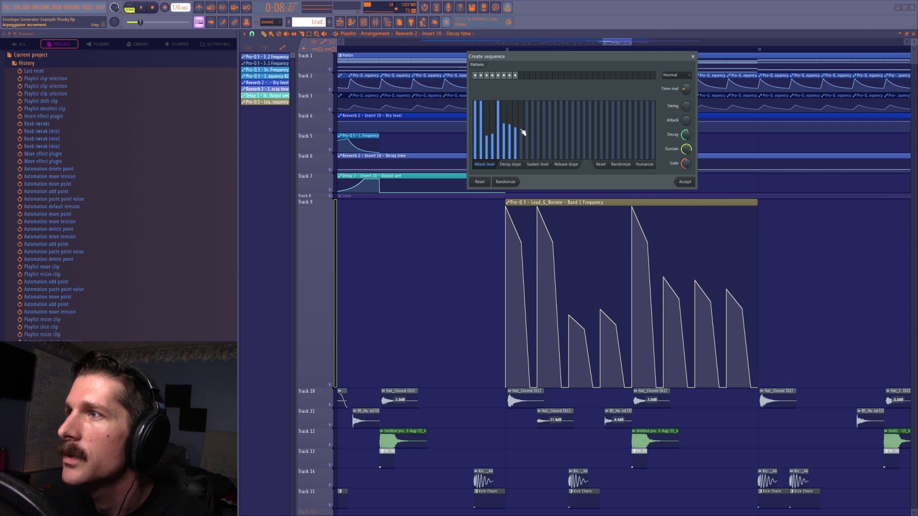
pyautogui.click(603, 163)
pyautogui.moveTo(687, 150); pyautogui.dragTo(687, 164)
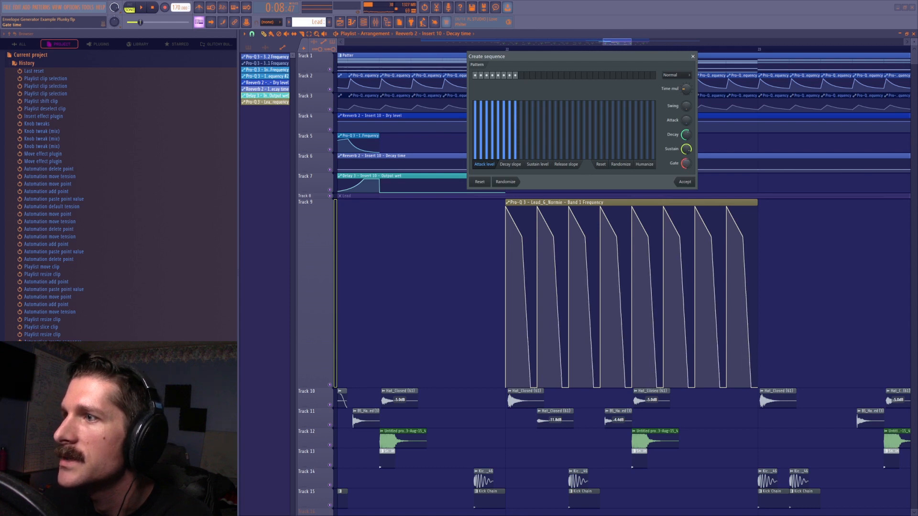
pyautogui.moveTo(686, 105)
pyautogui.mouseDown()
pyautogui.moveTo(686, 94)
pyautogui.moveTo(686, 106)
pyautogui.mouseUp()
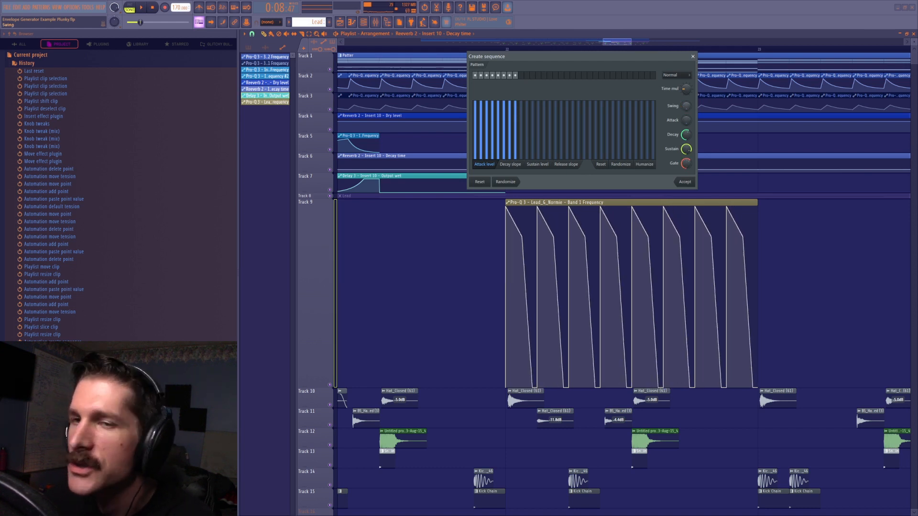
pyautogui.click(693, 56)
# Step: Play through the whole arrangement and expand the collapsed Track 8 in the playlist
pyautogui.scroll(-6, 645, 48)
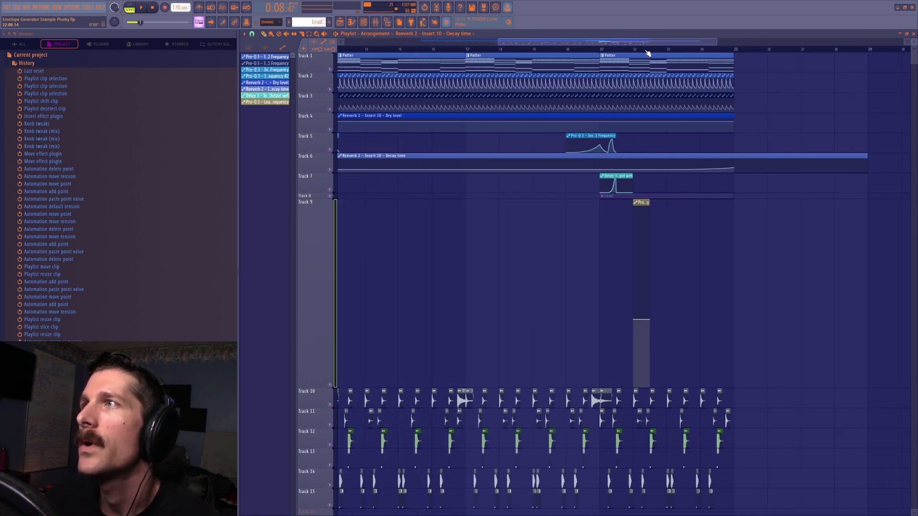
pyautogui.scroll(-2, 648, 50)
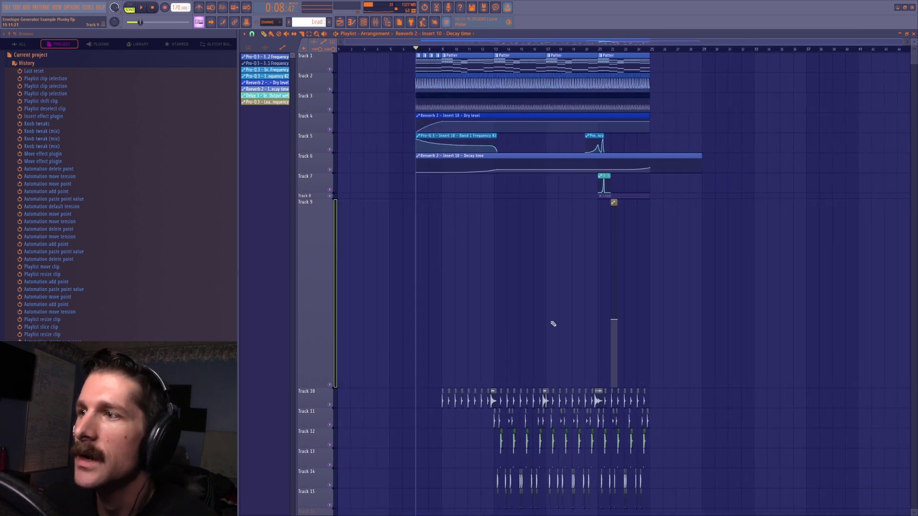
pyautogui.moveTo(914, 44); pyautogui.dragTo(914, 46)
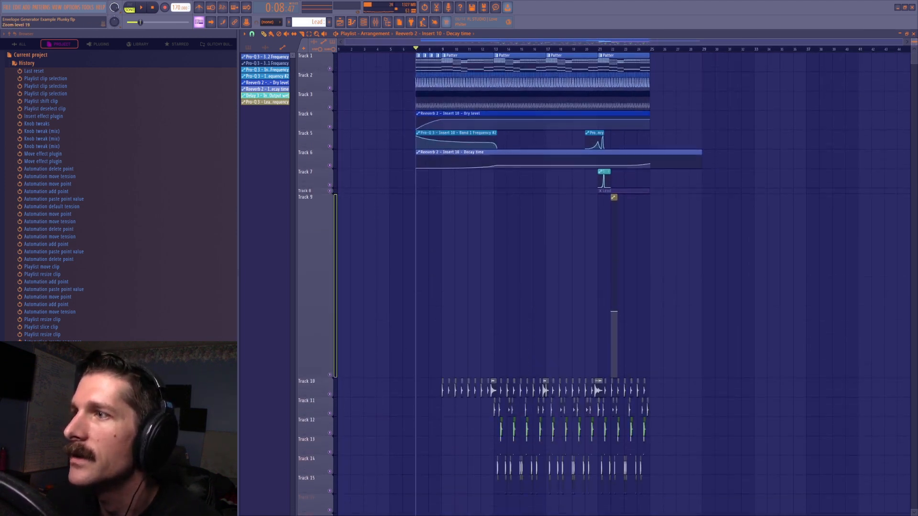
pyautogui.scroll(5, 471, 48)
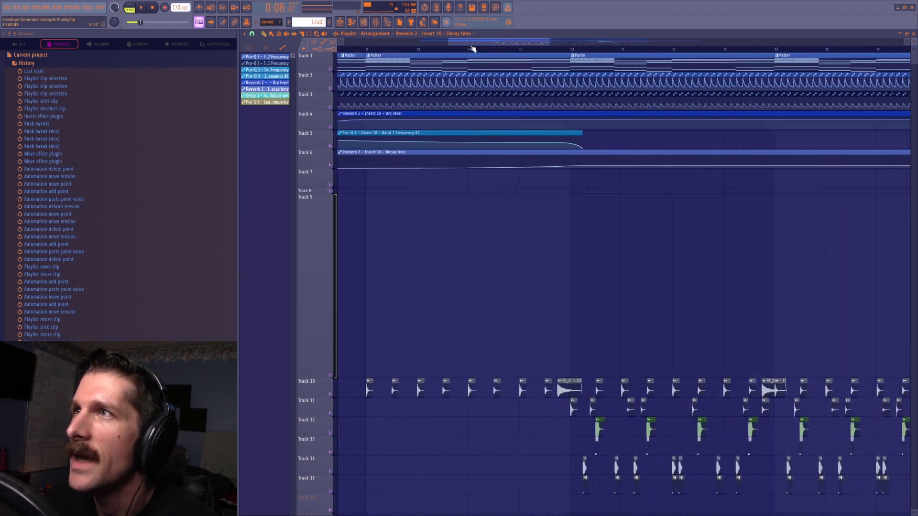
pyautogui.scroll(-3, 472, 49)
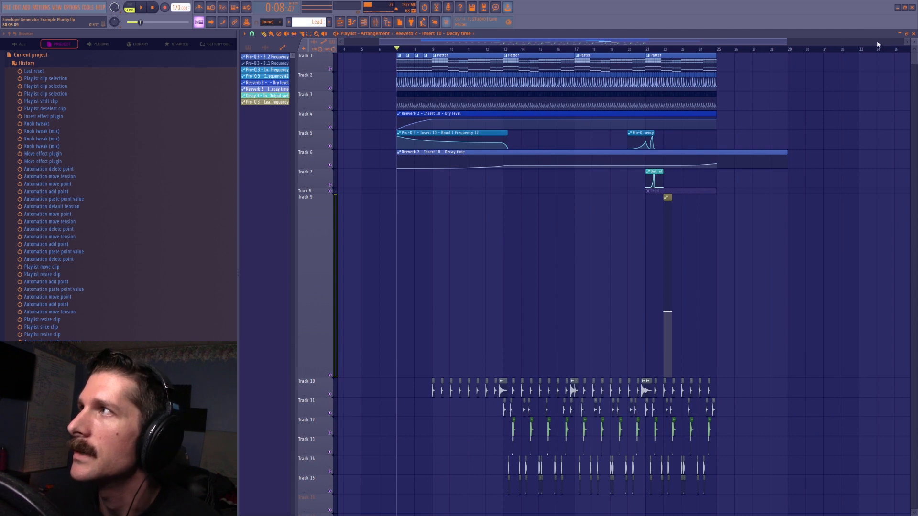
pyautogui.click(144, 8)
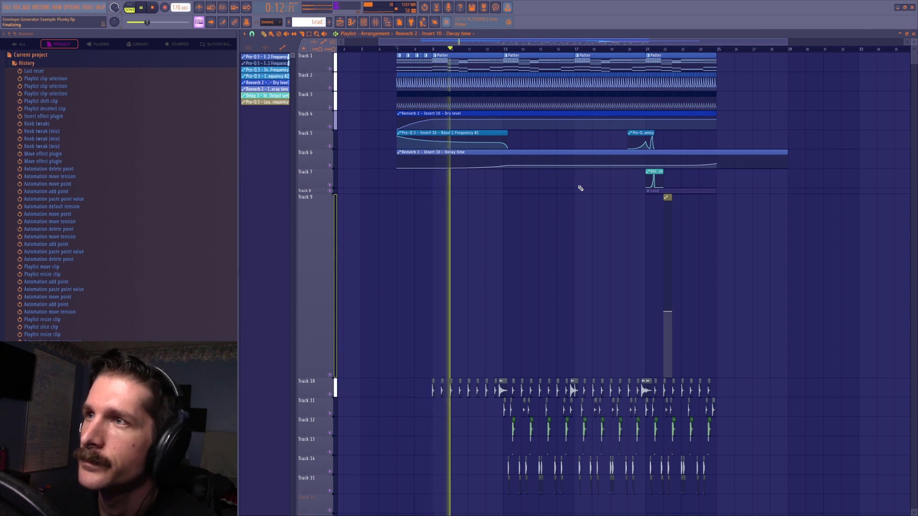
pyautogui.doubleClick(318, 192)
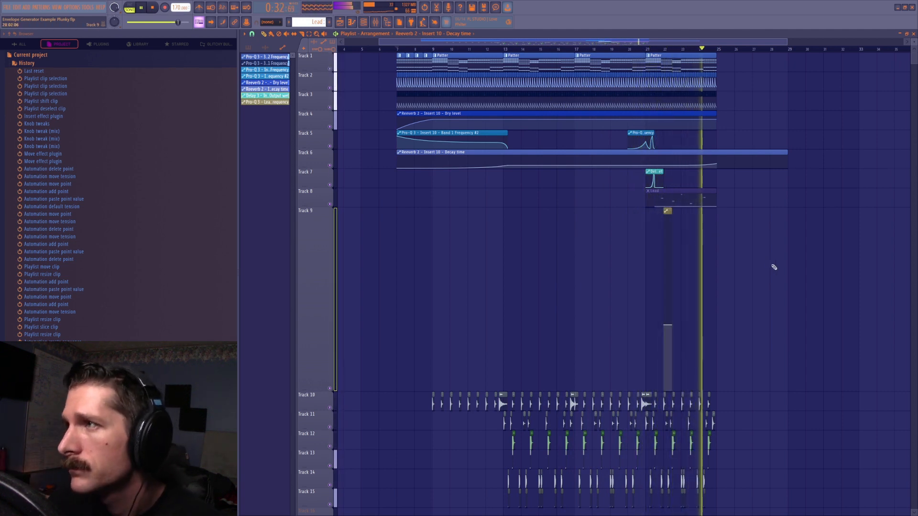
pyautogui.press('space')
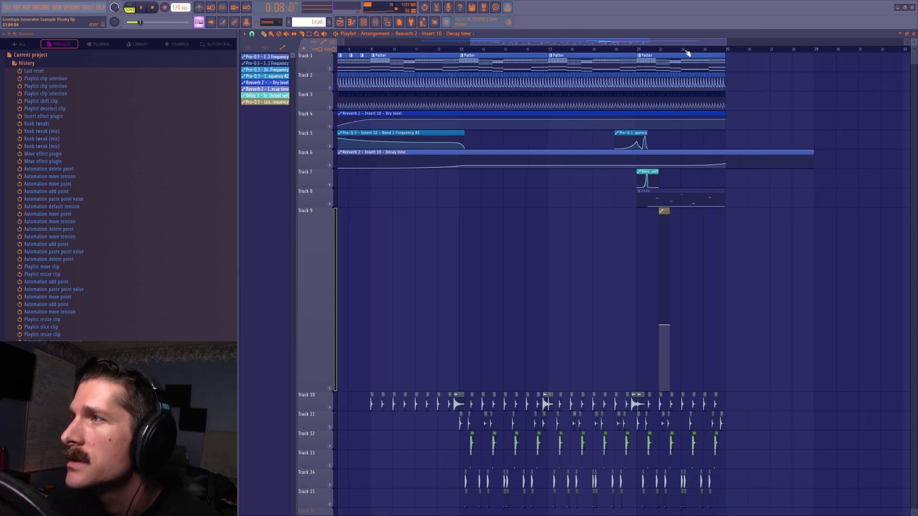
# Step: Unmute the Lead pattern clip on Track 8 and audition the arrangement from bar 21
pyautogui.scroll(6, 684, 229)
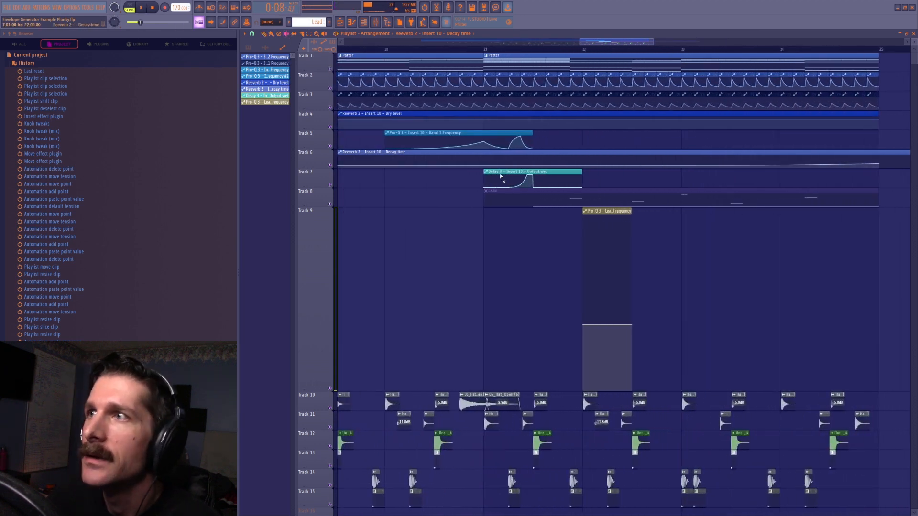
pyautogui.click(515, 192)
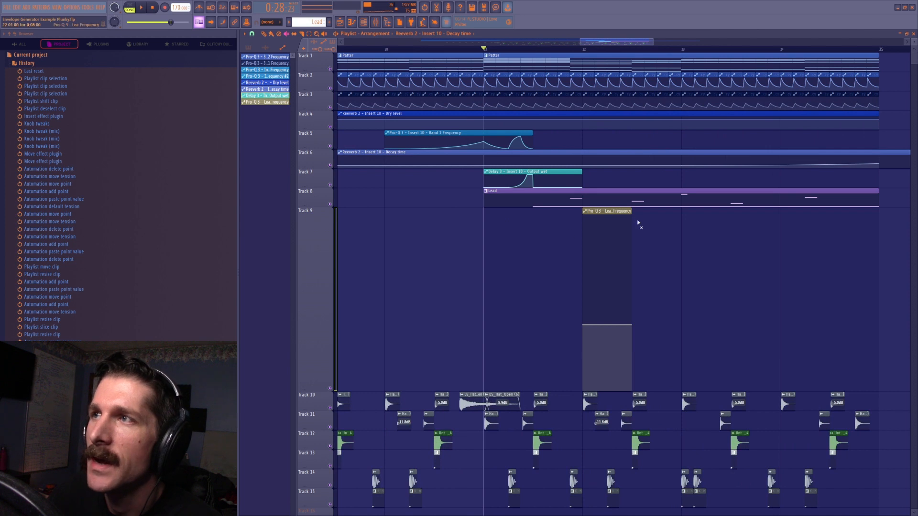
pyautogui.press('space')
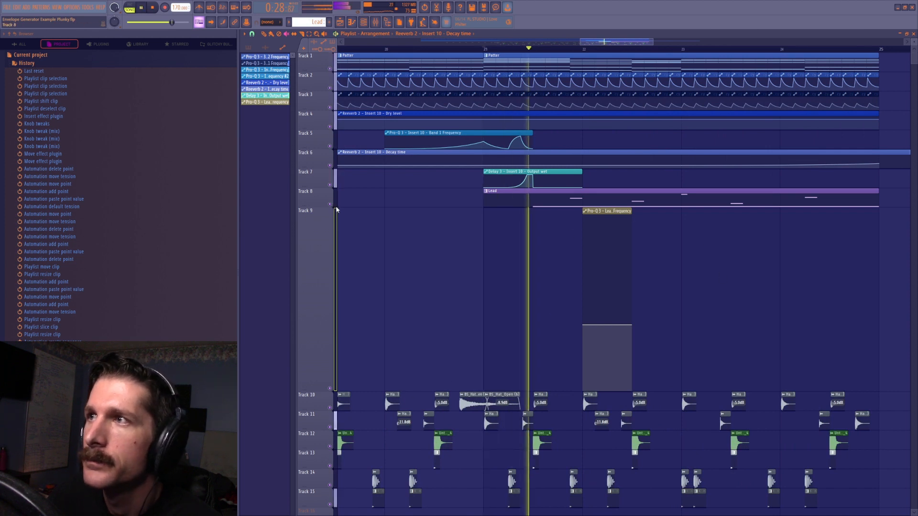
pyautogui.press('space')
# Step: Audition the lead with the mixer open on Lead_G_Normie and inspect the band settings of its Pro-Q 3
pyautogui.press('F9')
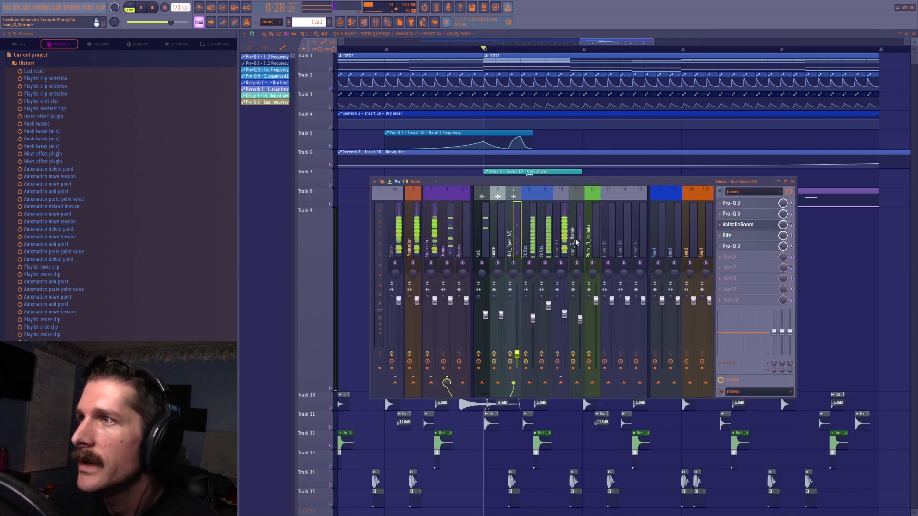
pyautogui.press('space')
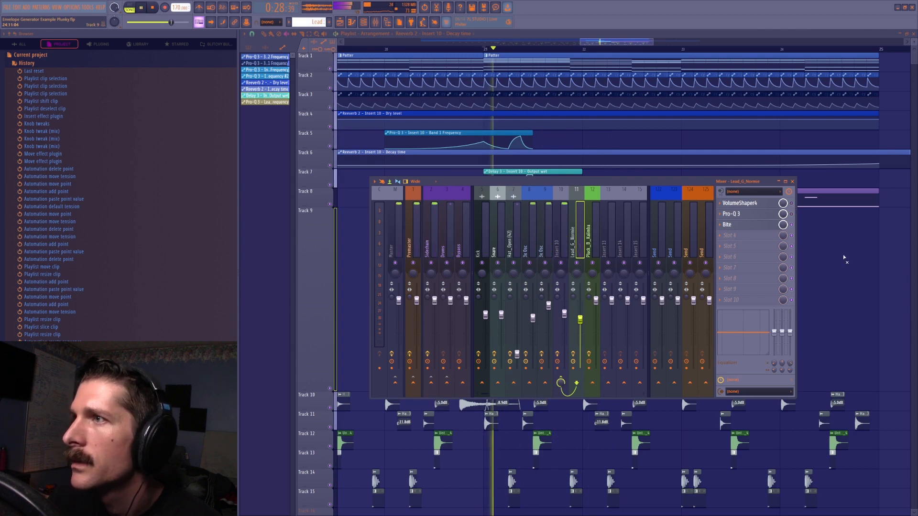
pyautogui.moveTo(657, 183); pyautogui.dragTo(641, 265)
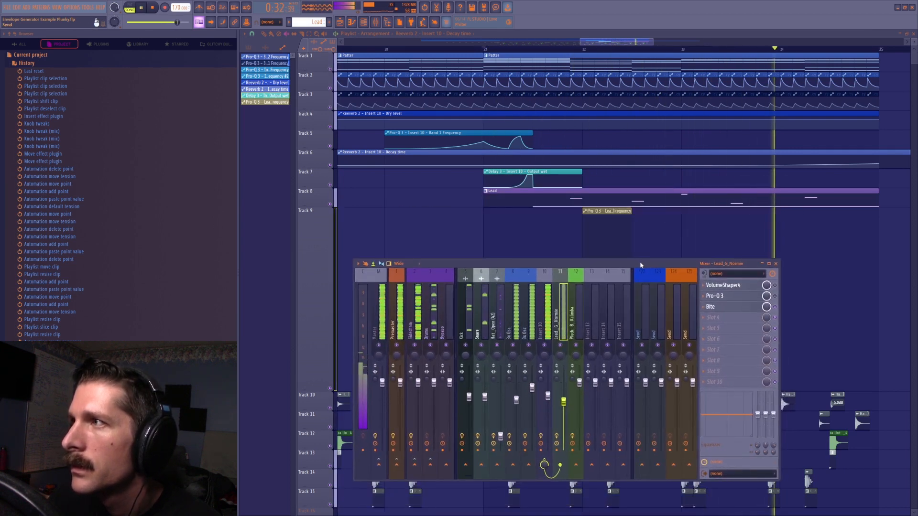
pyautogui.press('space')
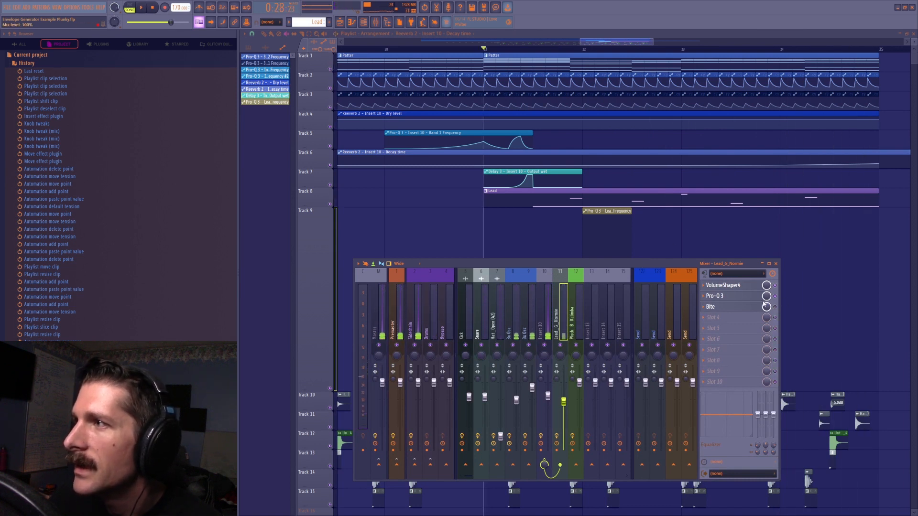
pyautogui.click(729, 296)
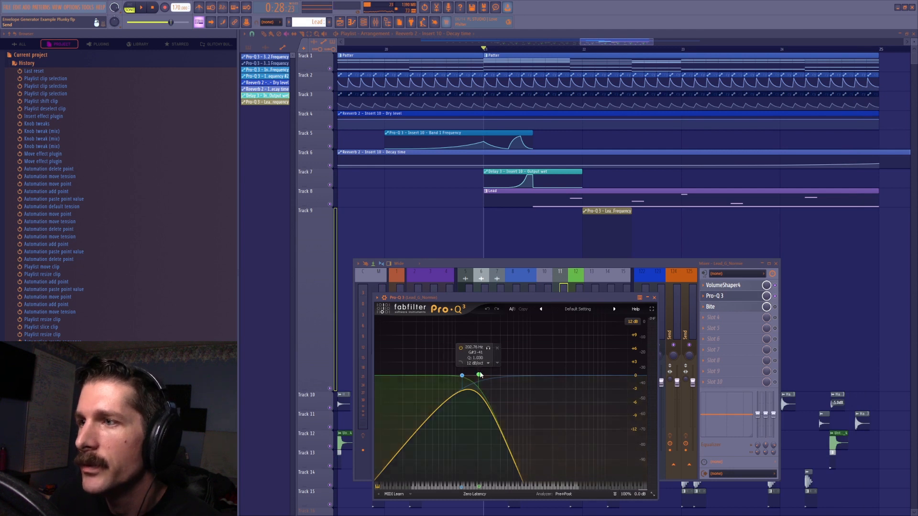
pyautogui.press('F12')
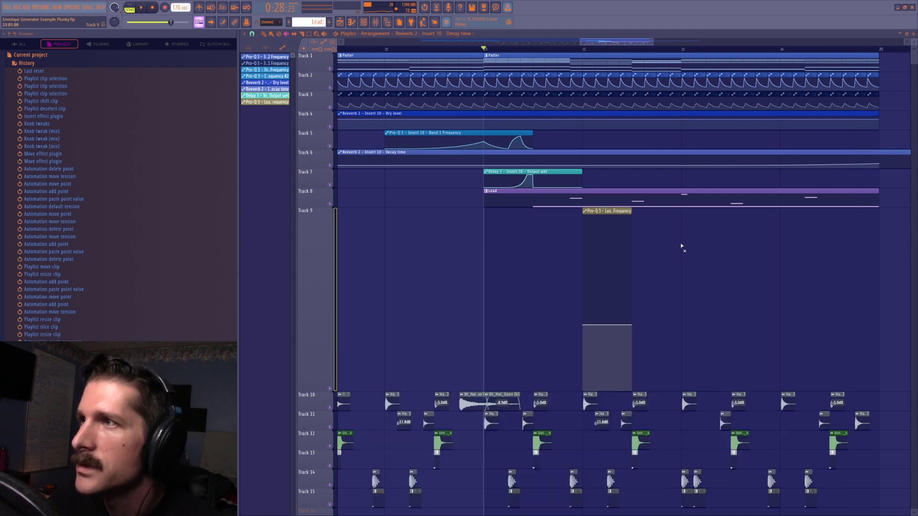
# Step: Slice the Lead clip at both ends of the Track 9 automation clip and make that half bar the playback time selection
pyautogui.click(252, 35)
pyautogui.click(261, 115)
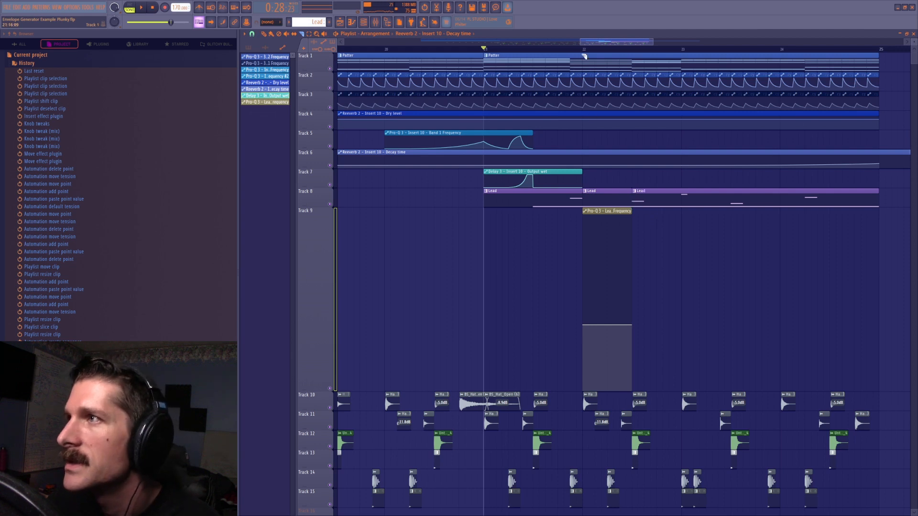
pyautogui.hscroll(1, 604, 44)
pyautogui.scroll(4, 596, 54)
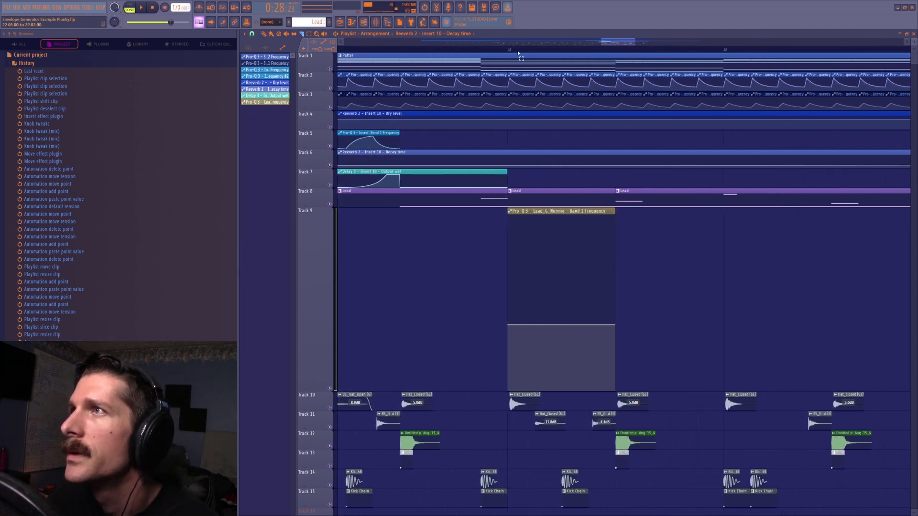
pyautogui.moveTo(518, 53); pyautogui.dragTo(616, 56)
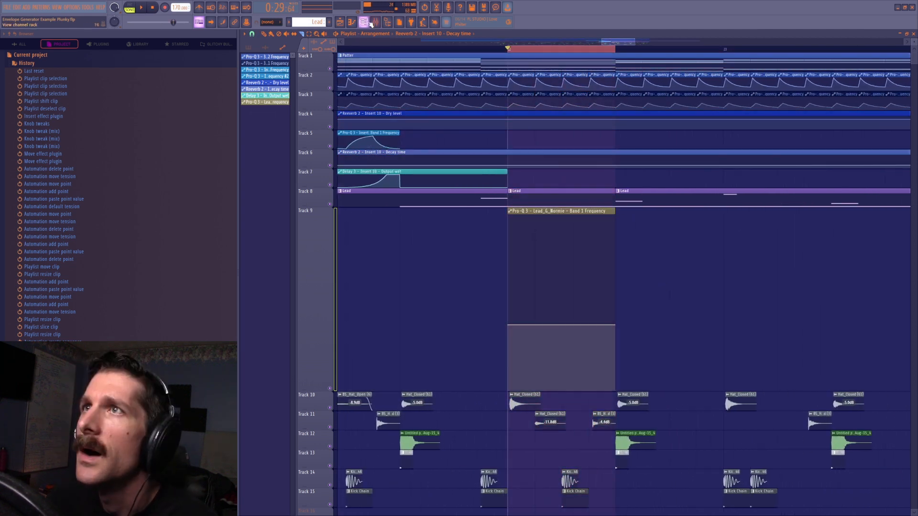
# Step: Review the filter band in the Pro-Q 3 on the Lead_G_Normie mixer track
pyautogui.press('F9')
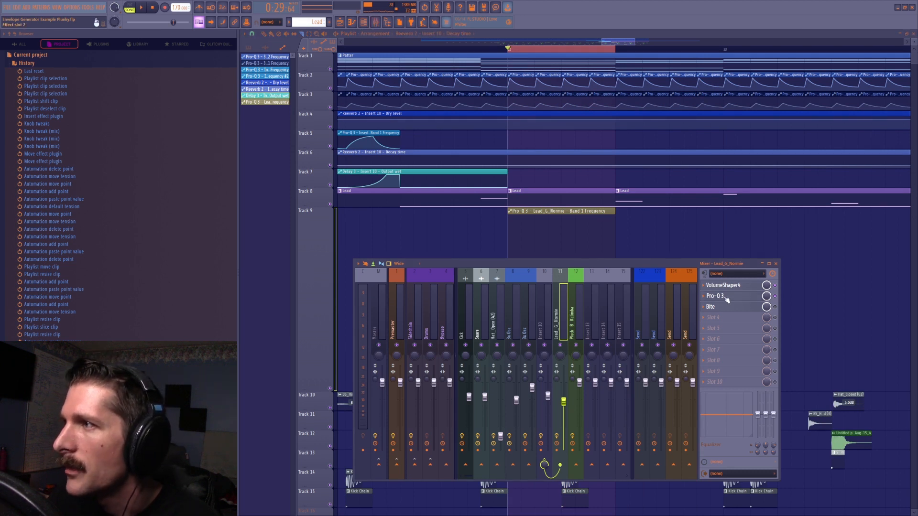
pyautogui.click(724, 297)
pyautogui.click(479, 375)
pyautogui.moveTo(447, 462); pyautogui.dragTo(471, 431)
pyautogui.click(664, 237)
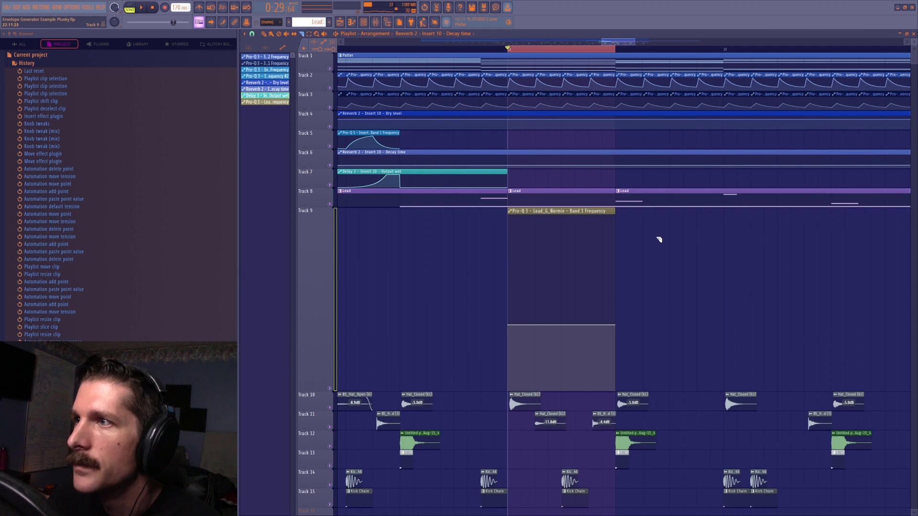
pyautogui.scroll(-1, 658, 239)
pyautogui.rightClick(509, 306)
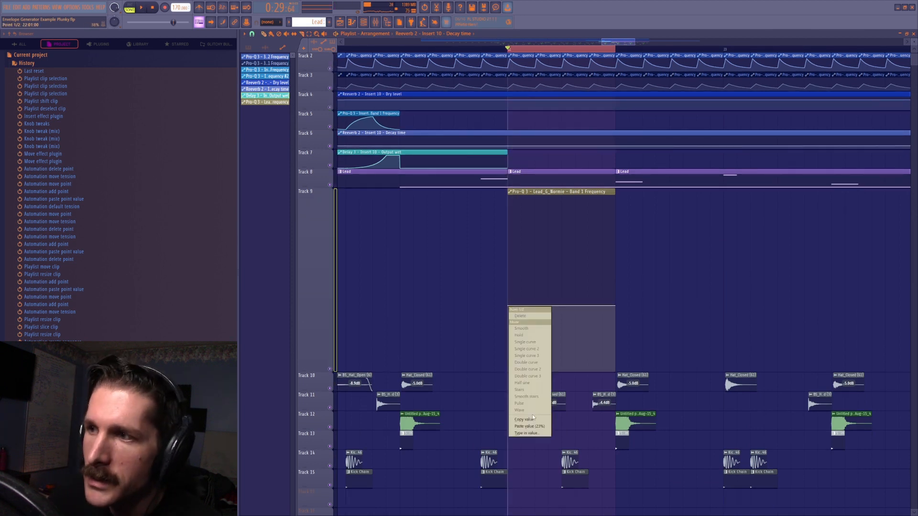
pyautogui.click(763, 293)
pyautogui.click(510, 192)
pyautogui.click(501, 263)
# Step: Loop the selected half bar and start Create sequence on Track 9's Pro-Q 3 Band 1 Frequency clip, keeping the clip in view
pyautogui.press('space')
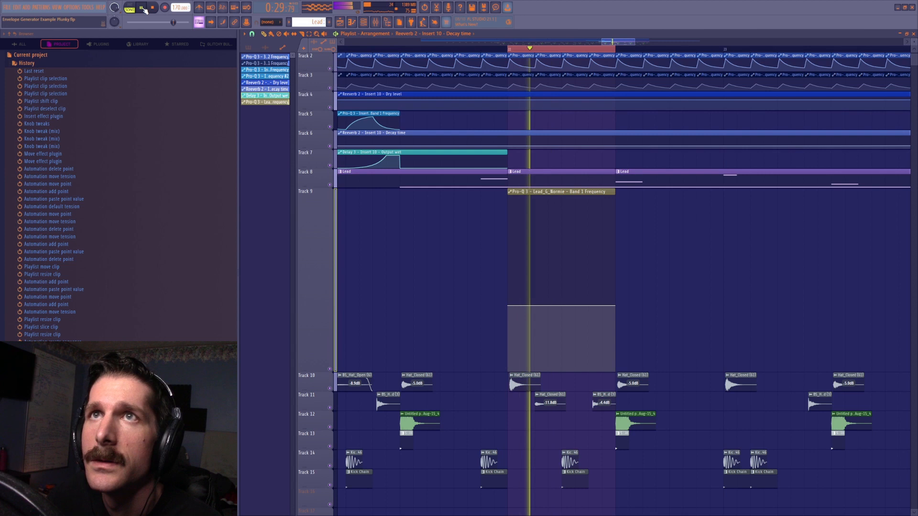
pyautogui.click(510, 192)
pyautogui.moveTo(528, 260)
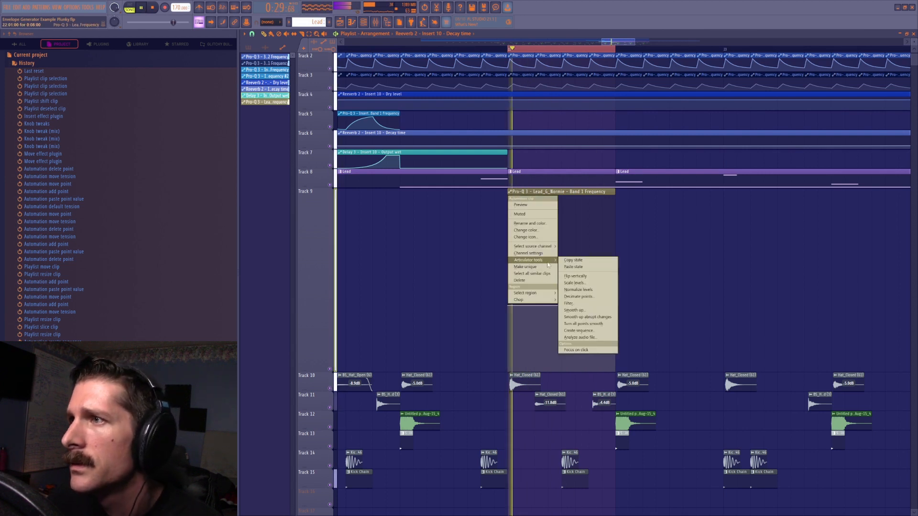
pyautogui.click(578, 330)
pyautogui.moveTo(604, 84); pyautogui.dragTo(750, 192)
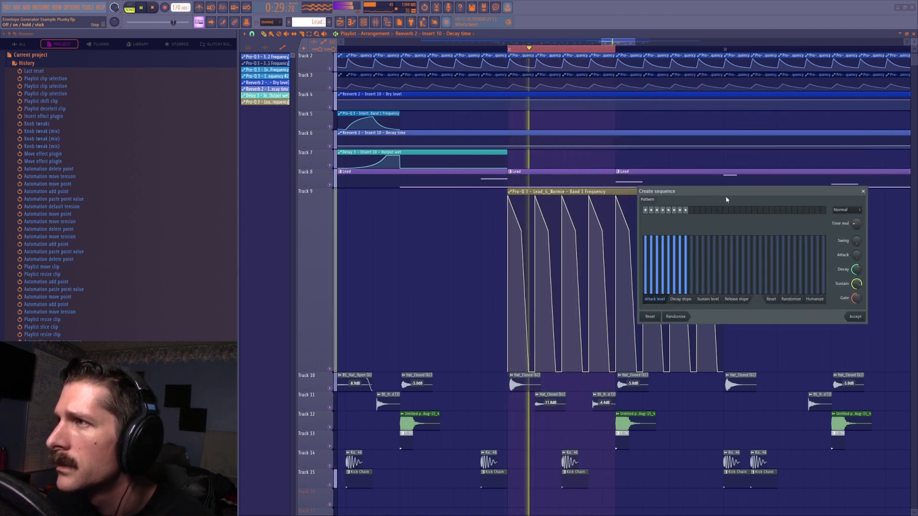
# Step: Cut the sequence pattern to its first four steps, add a slight attack, shorten the decay and raise the gate to full
pyautogui.click(673, 300)
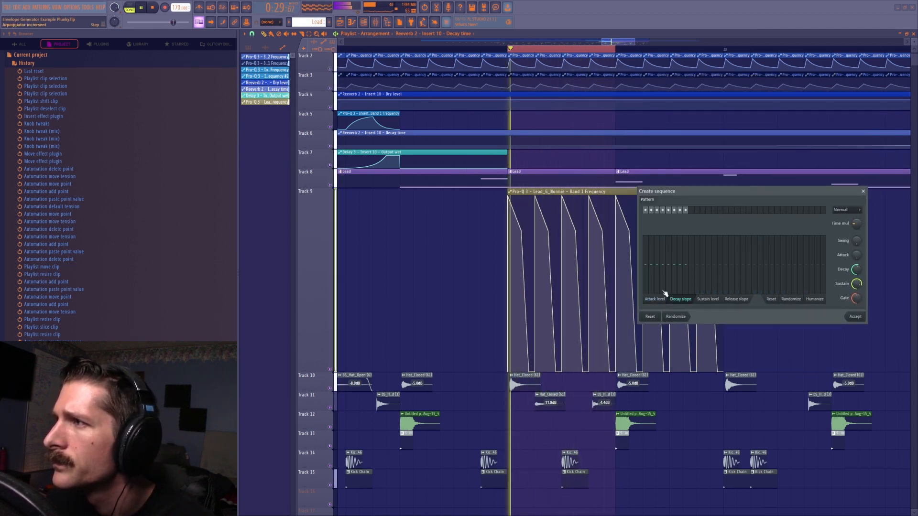
pyautogui.moveTo(688, 210); pyautogui.dragTo(671, 211)
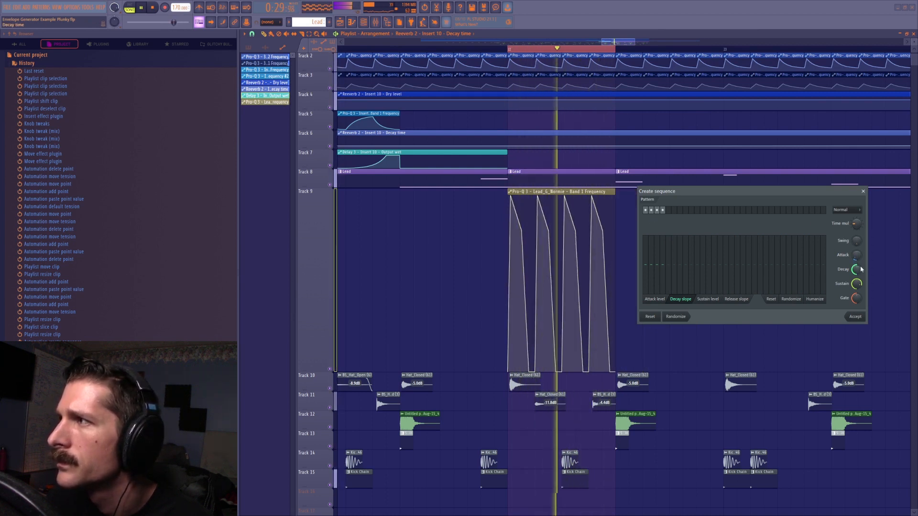
pyautogui.scroll(-5, 859, 289)
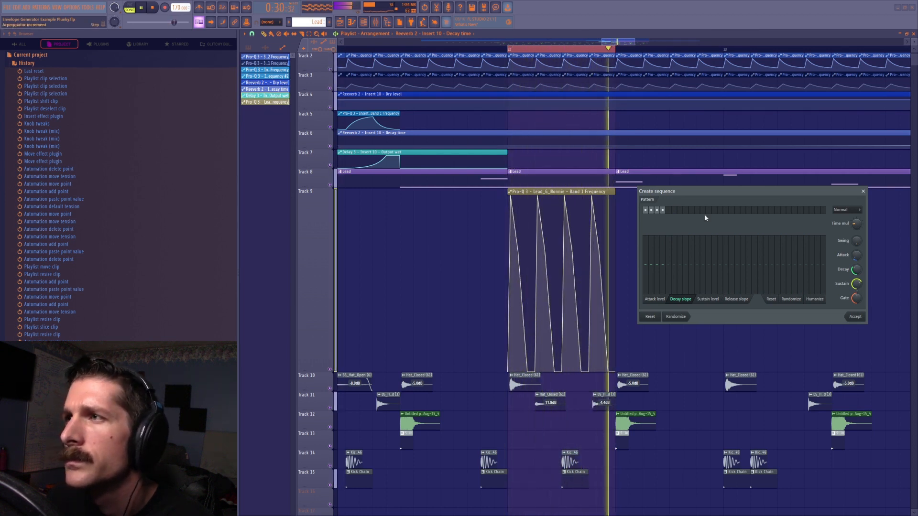
pyautogui.scroll(2, 859, 288)
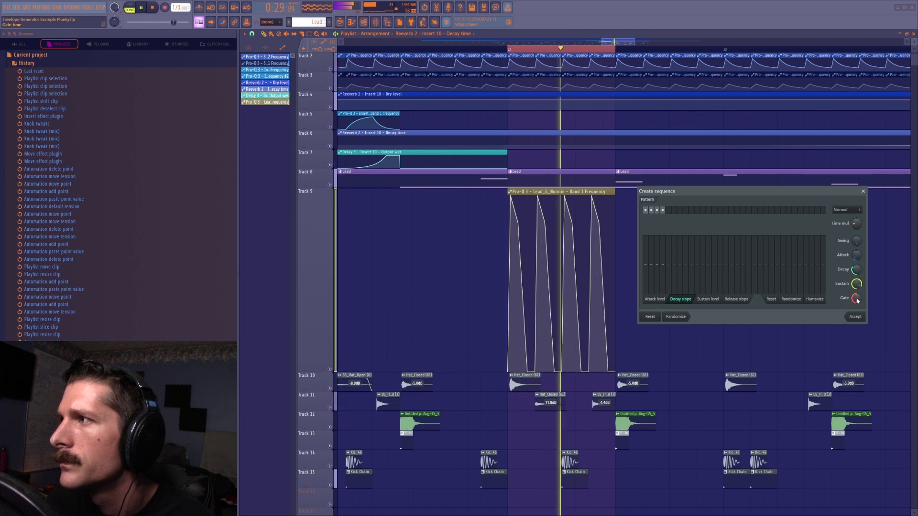
pyautogui.scroll(2, 857, 306)
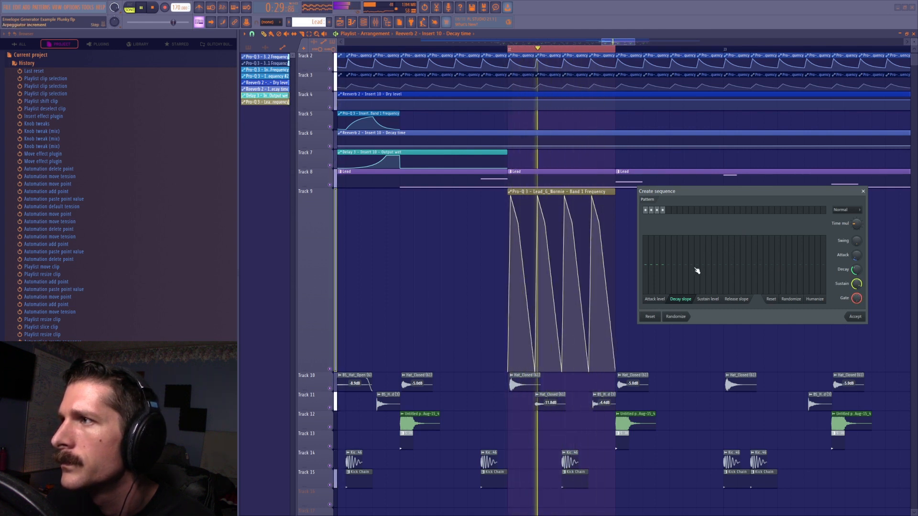
# Step: Lower the attack levels of the four sequence steps to slightly different heights
pyautogui.click(663, 301)
pyautogui.click(647, 254)
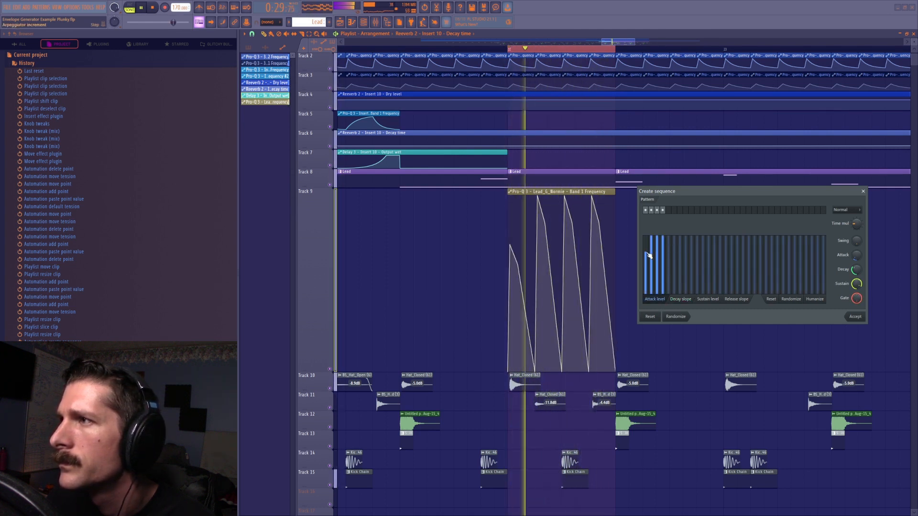
pyautogui.moveTo(647, 247); pyautogui.dragTo(649, 242)
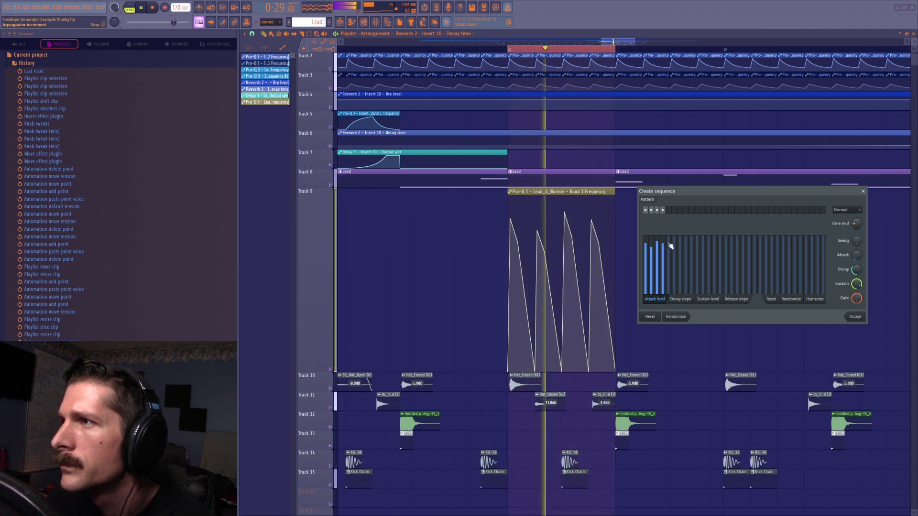
# Step: Lengthen the sequence's decay, then bend the third step's decay slope downward and trim its attack level
pyautogui.click(684, 299)
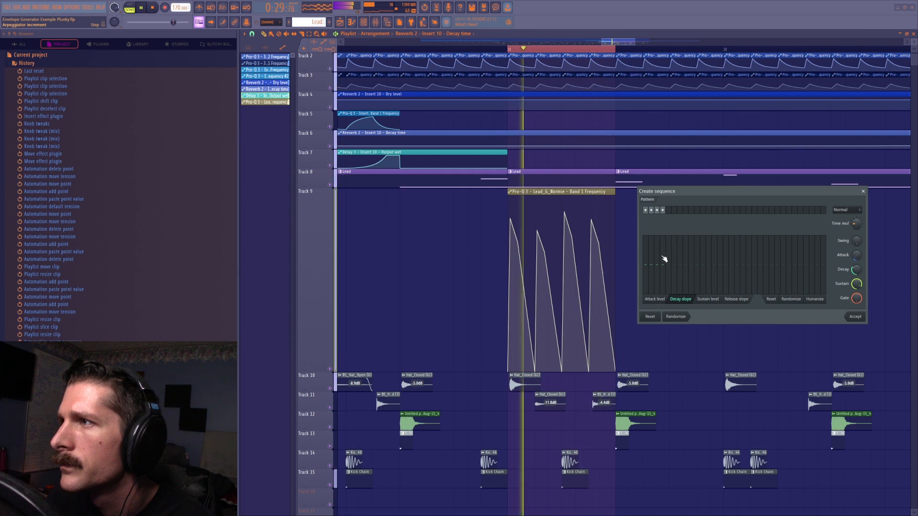
pyautogui.moveTo(857, 274); pyautogui.dragTo(857, 248)
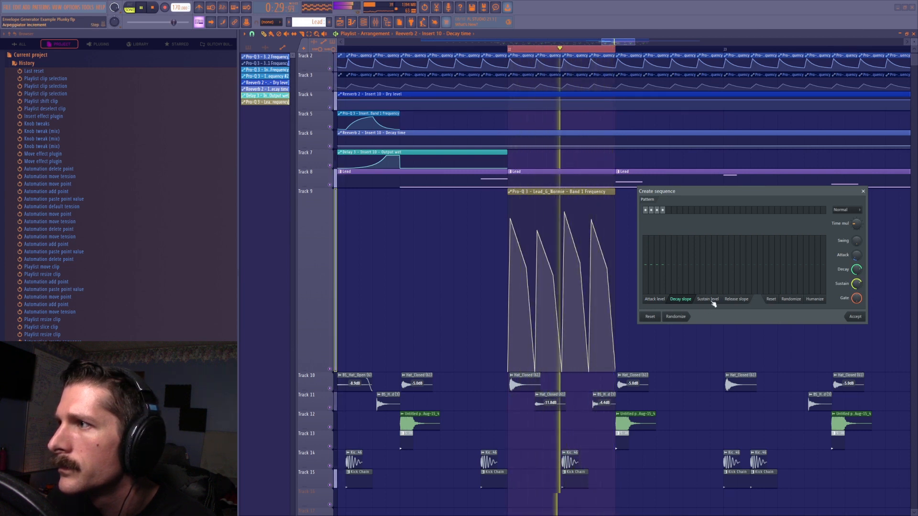
pyautogui.click(658, 274)
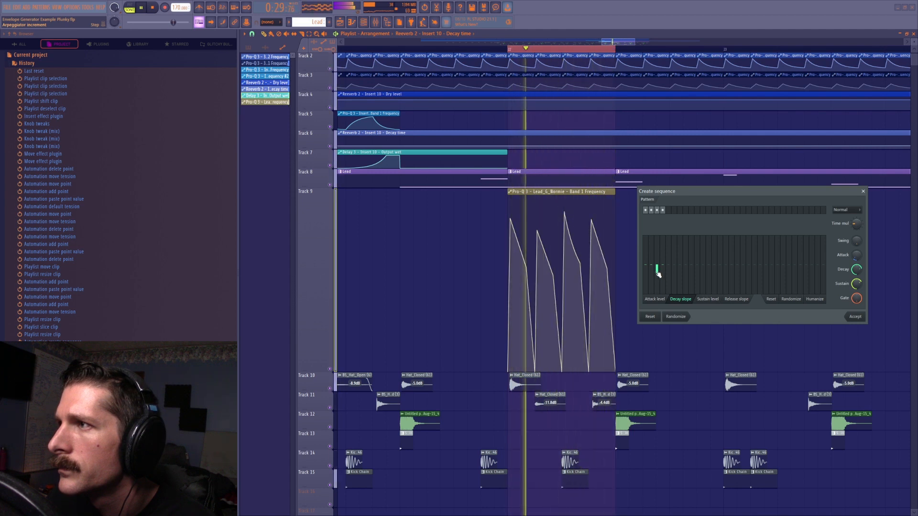
pyautogui.click(655, 298)
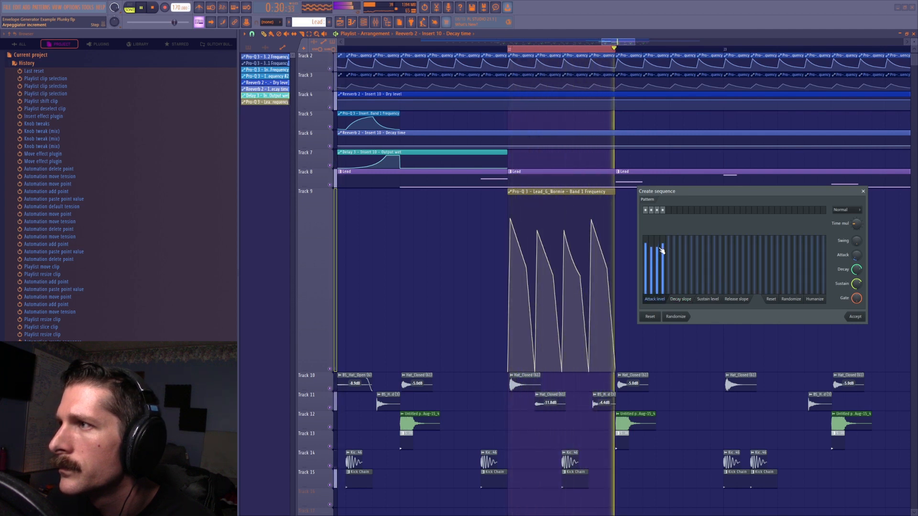
pyautogui.moveTo(659, 249); pyautogui.dragTo(661, 246)
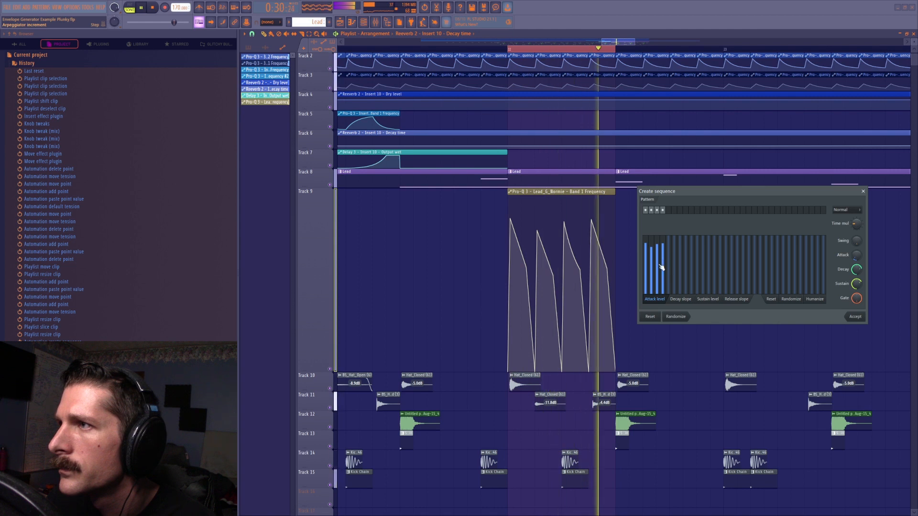
# Step: Bend the decay slopes of all four steps downward by differing amounts and vary their sustain levels
pyautogui.click(682, 300)
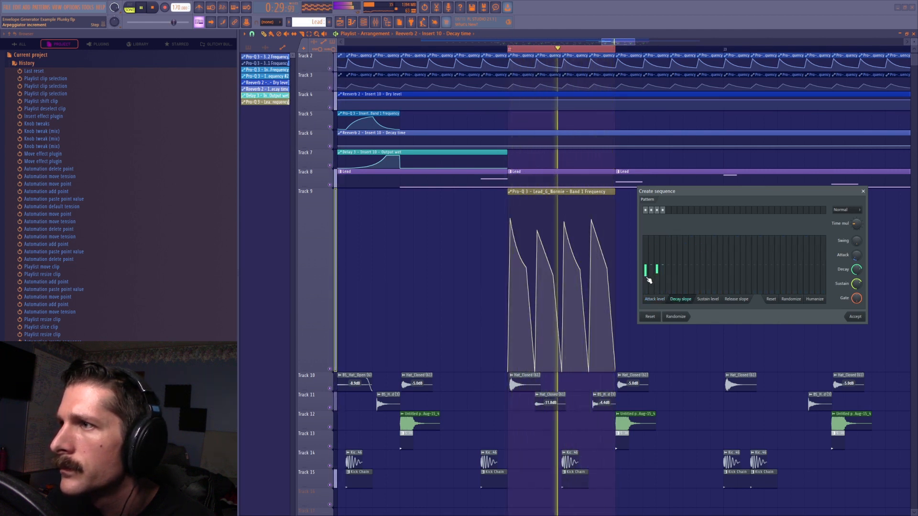
pyautogui.click(709, 299)
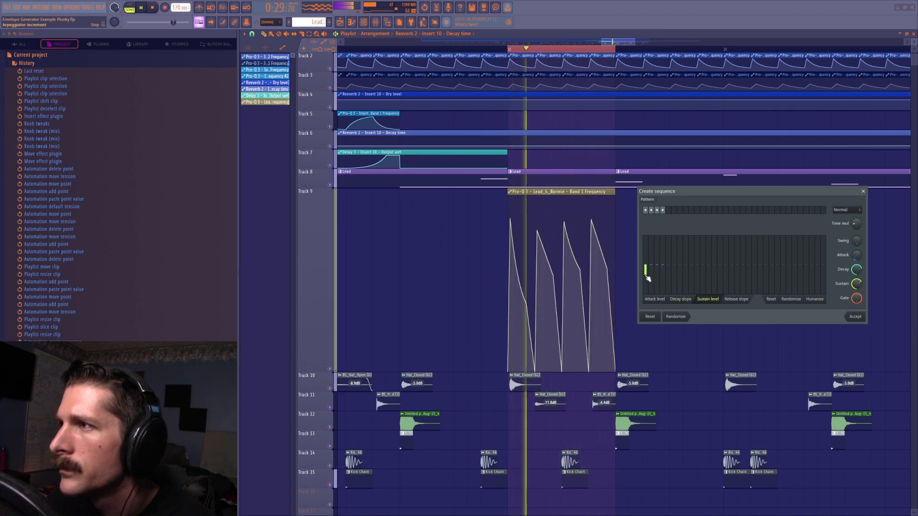
pyautogui.click(653, 272)
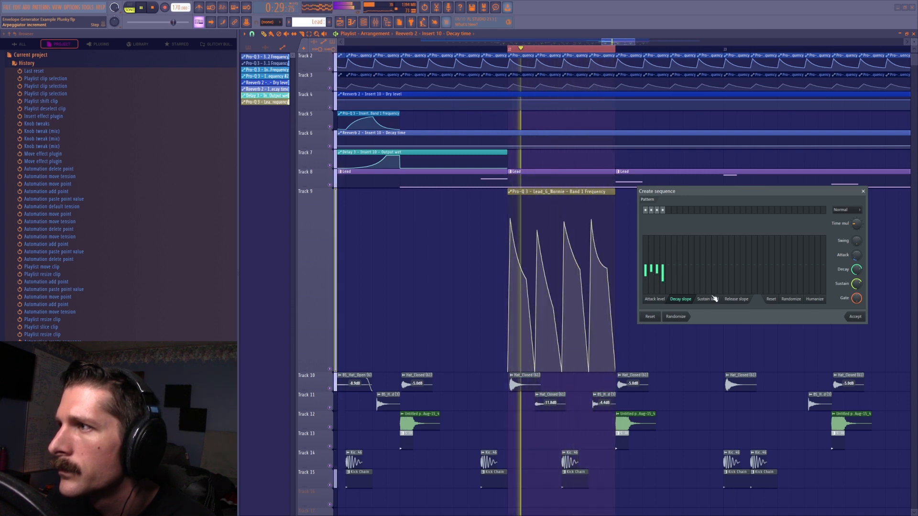
# Step: Curve the release slopes, slightly vary the sustain levels, add a little swing, accept the sequence and stop playback
pyautogui.click(736, 300)
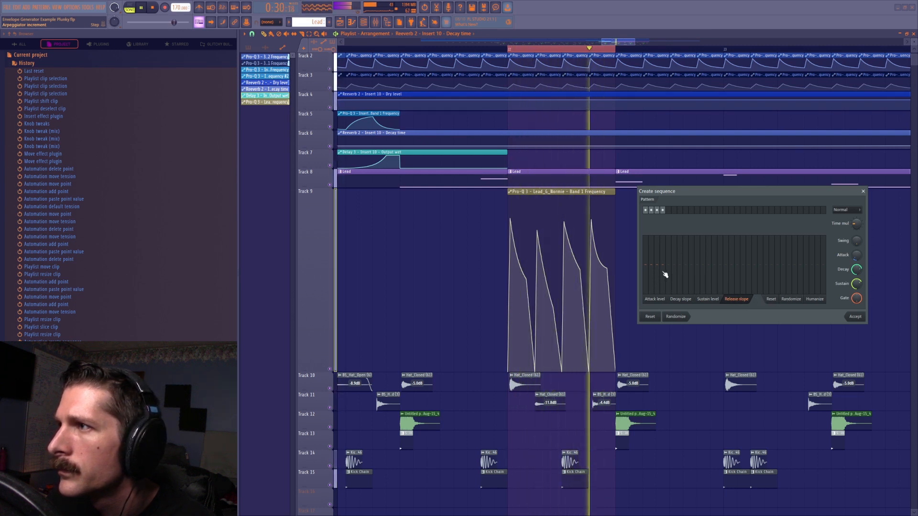
pyautogui.moveTo(658, 271); pyautogui.dragTo(673, 318)
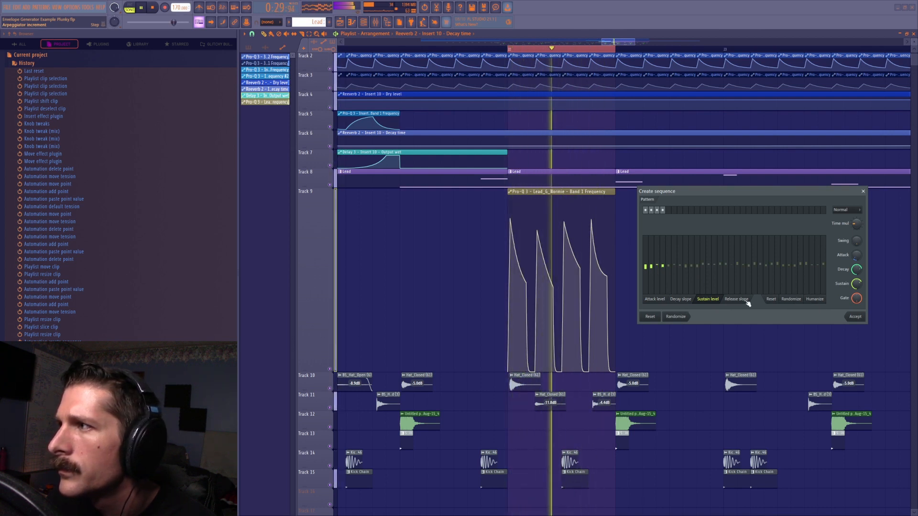
pyautogui.click(681, 298)
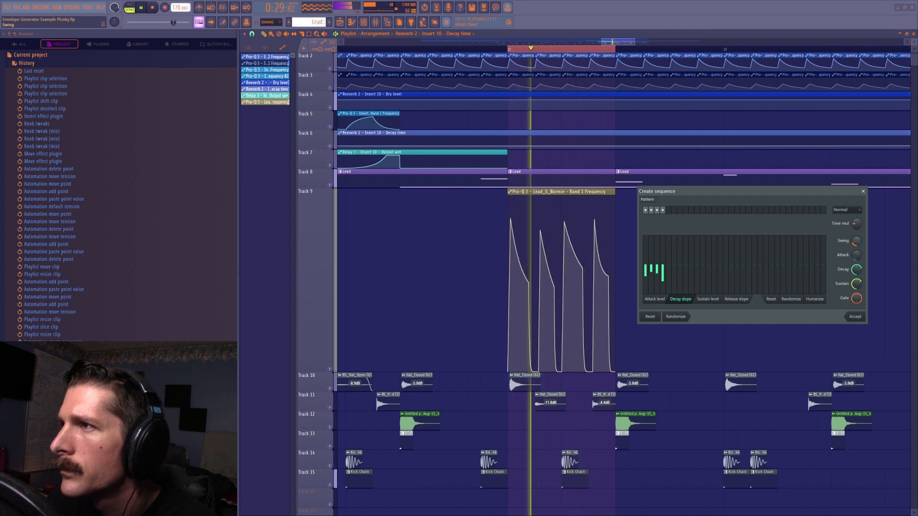
pyautogui.click(856, 317)
pyautogui.press('space')
# Step: Rejoin the sliced Lead clip and repeat the Track 9 automation clip back to back up to the Lead clip's end at bar 25
pyautogui.scroll(-5, 428, 122)
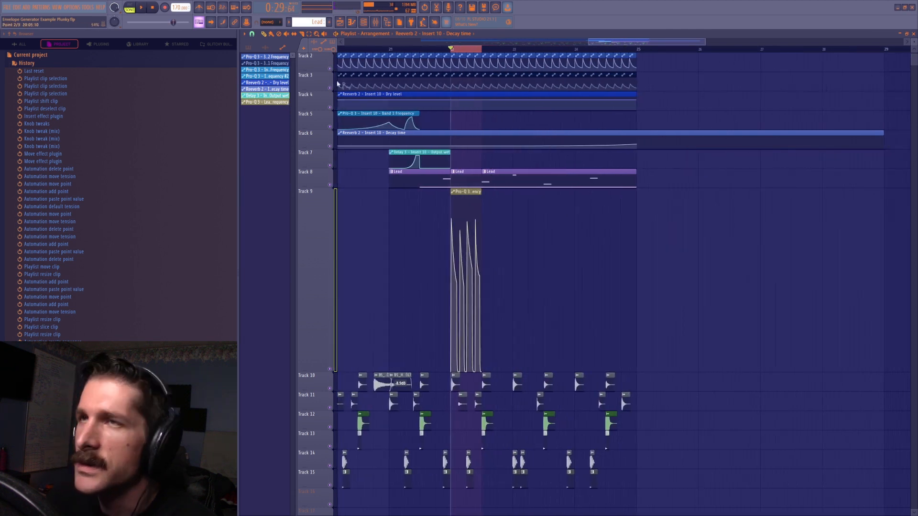
pyautogui.click(252, 35)
pyautogui.click(261, 128)
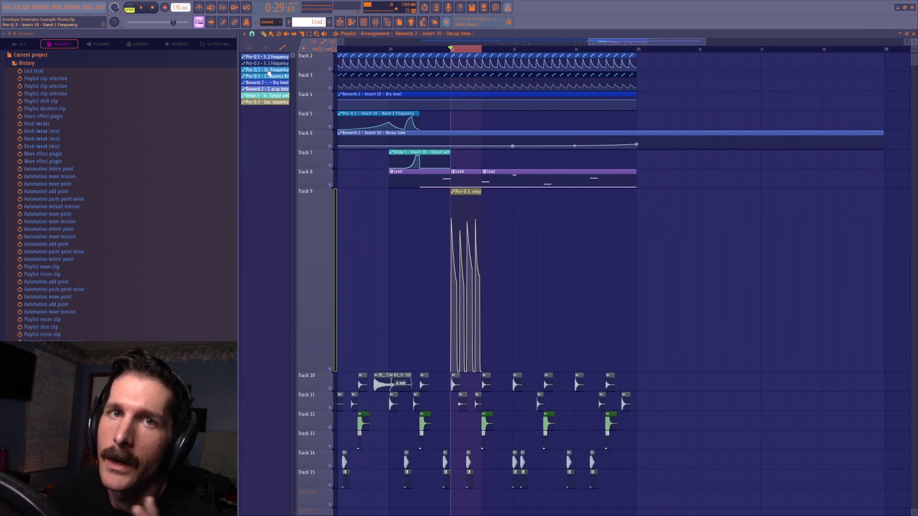
pyautogui.click(267, 35)
pyautogui.scroll(5, 464, 50)
pyautogui.click(472, 192)
pyautogui.scroll(-3, 533, 51)
pyautogui.moveTo(540, 231); pyautogui.dragTo(527, 232)
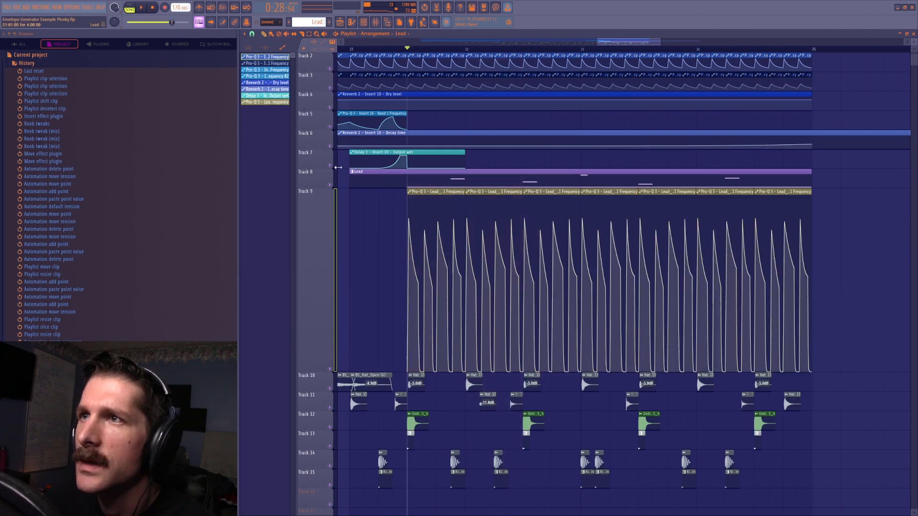
# Step: Mute drum Tracks 10 to 15, audition the lead with its filter automation and keep Track 1 unmuted
pyautogui.rightClick(330, 184)
pyautogui.press('space')
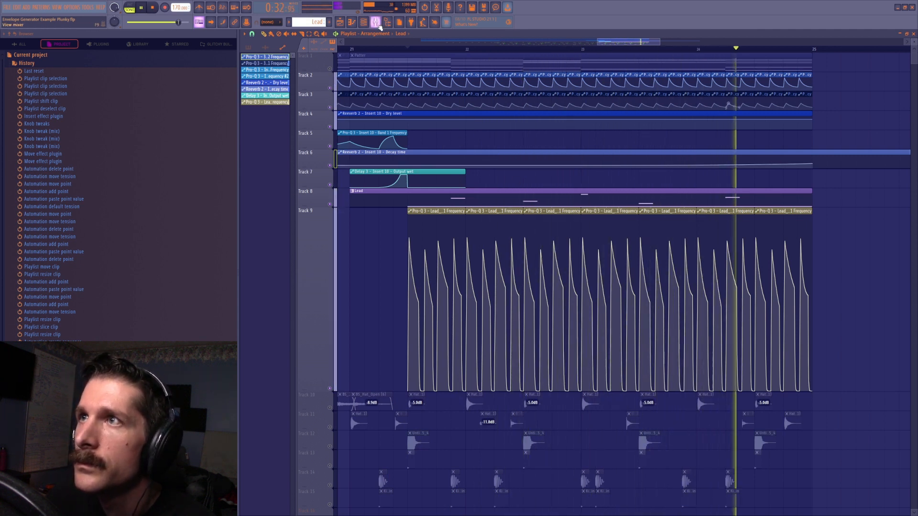
pyautogui.press('space')
pyautogui.click(330, 68)
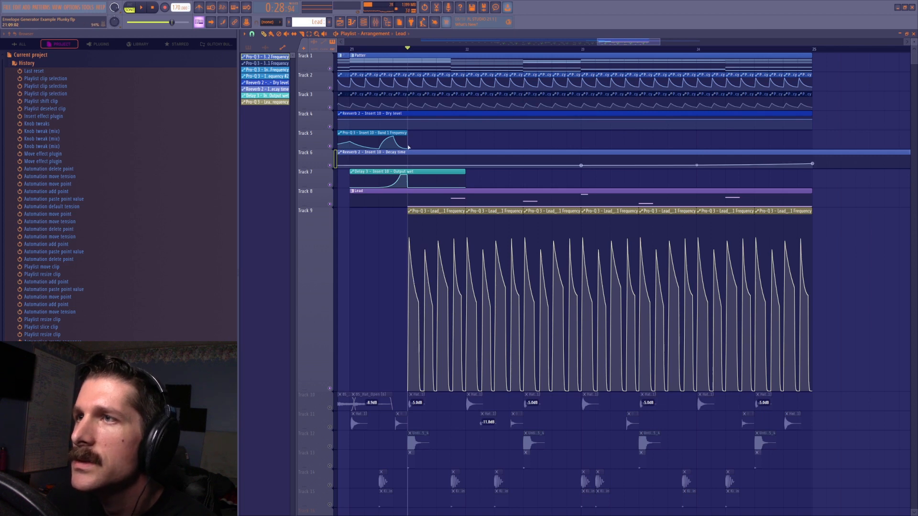
# Step: Audition the repeated lead sequence together with Track 1 while watching the mixer levels
pyautogui.click(381, 23)
pyautogui.press('space')
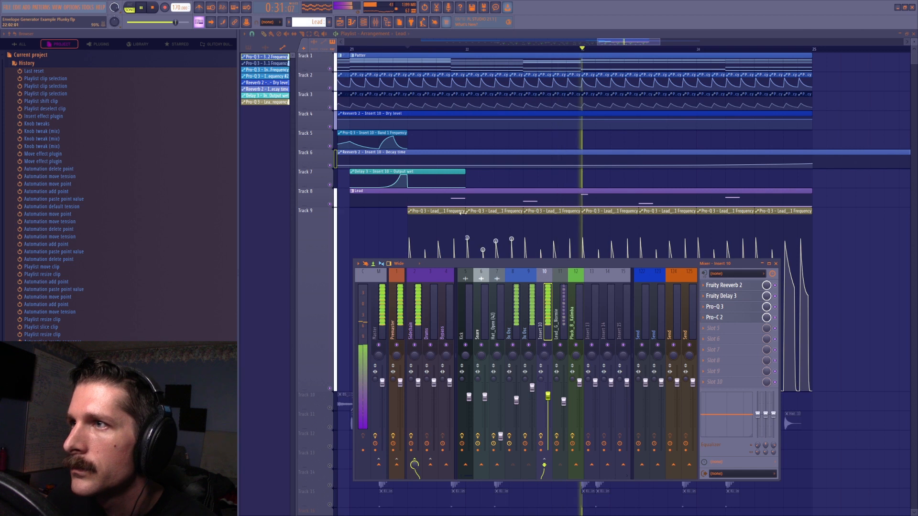
pyautogui.press('space')
pyautogui.press('F9')
# Step: Reopen Create sequence for the Track 9 Band 1 Frequency clip, reduce the swing, accept it and audition the result
pyautogui.click(410, 214)
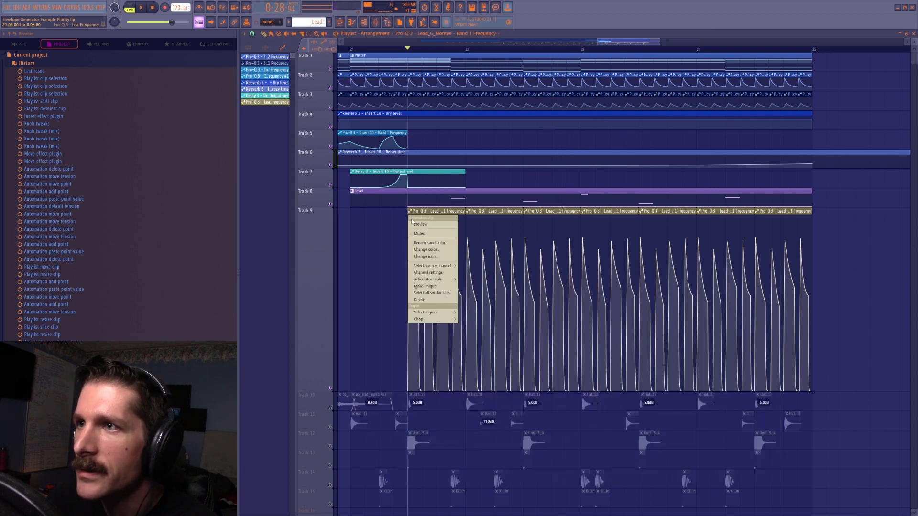
pyautogui.moveTo(430, 279)
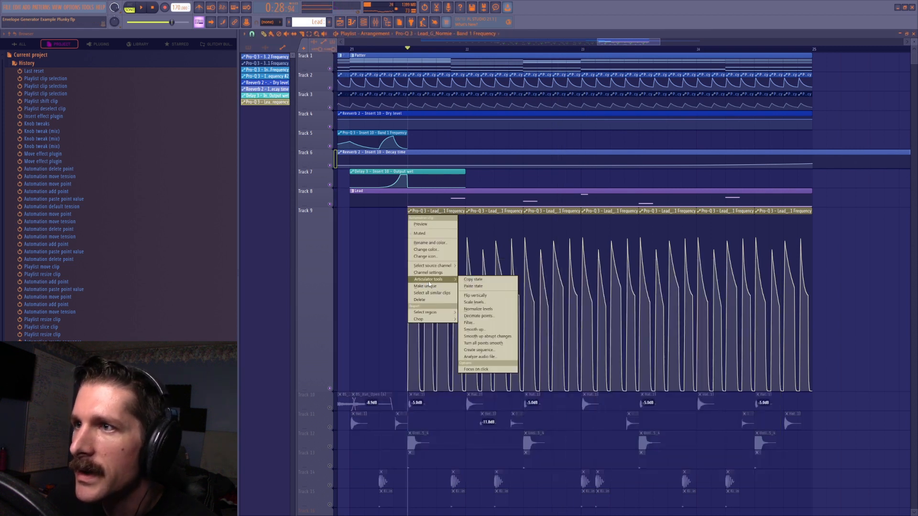
pyautogui.click(478, 350)
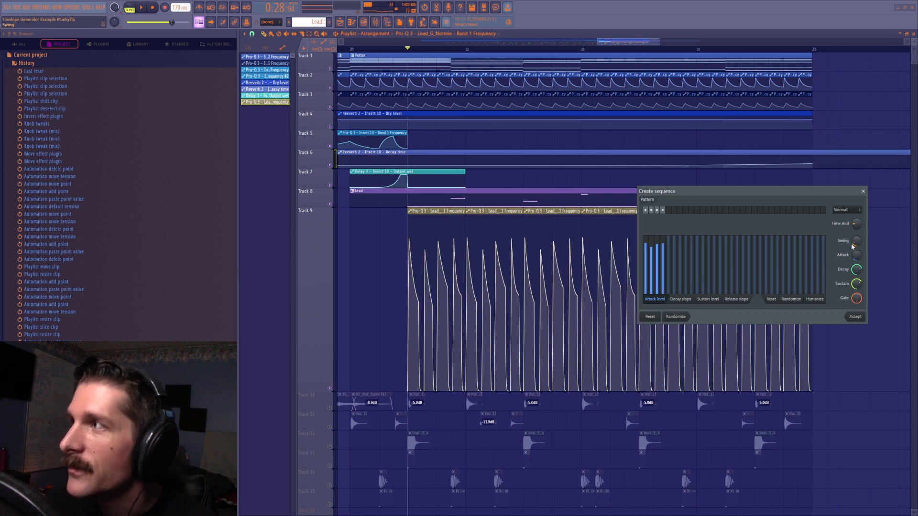
pyautogui.click(858, 320)
pyautogui.press('space')
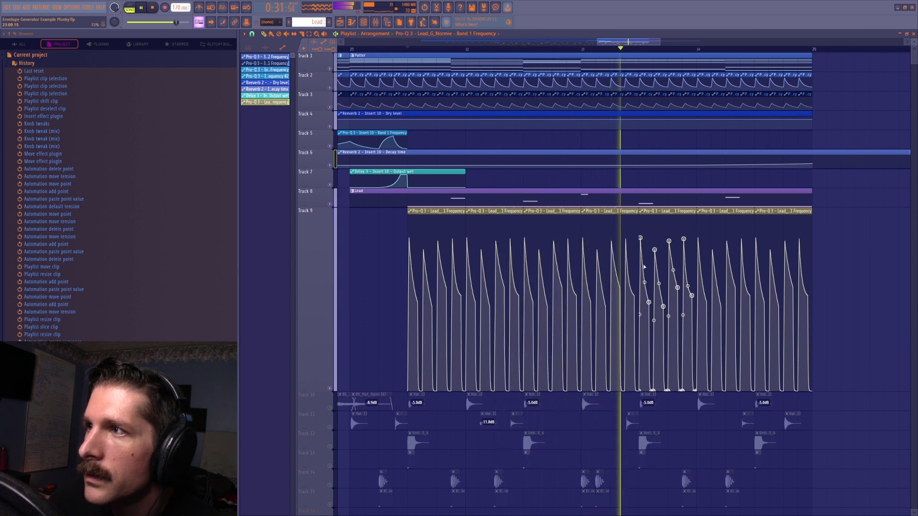
pyautogui.press('space')
# Step: Scale the Track 9 clip's levels with a slightly lower Multiply and a raised Offset so the envelope's lowest points sit higher
pyautogui.click(411, 213)
pyautogui.moveTo(430, 280)
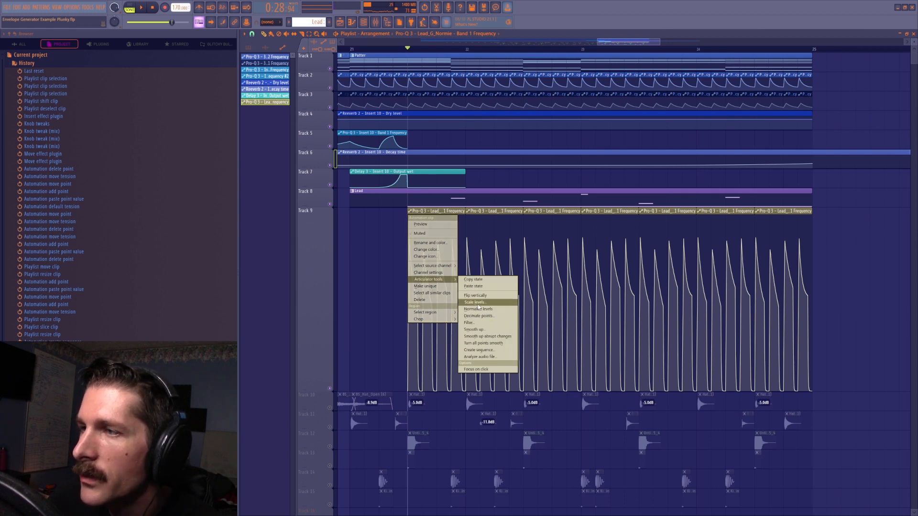
pyautogui.click(478, 303)
pyautogui.moveTo(727, 307); pyautogui.dragTo(599, 114)
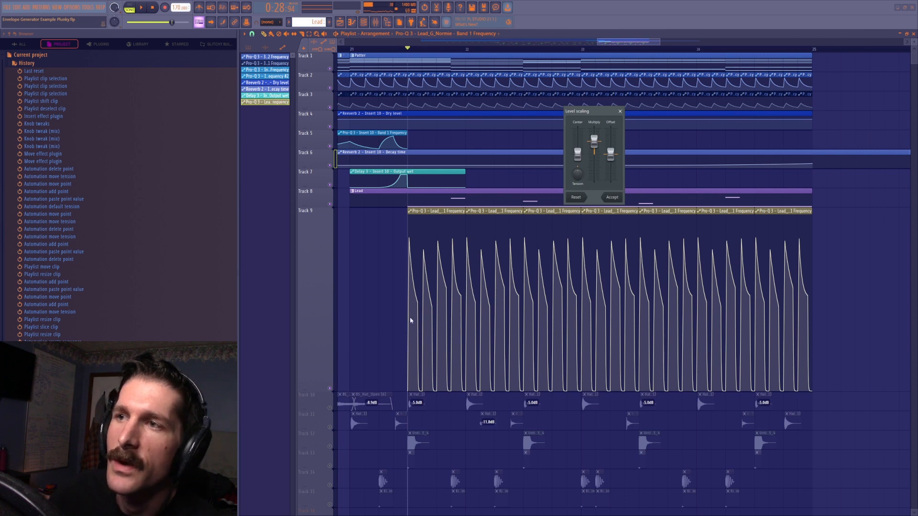
pyautogui.moveTo(611, 156); pyautogui.dragTo(594, 144)
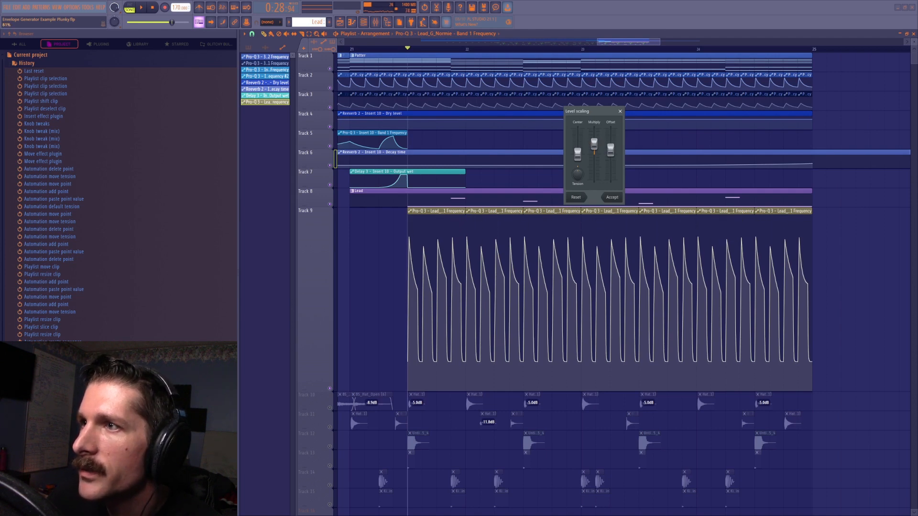
pyautogui.click(616, 196)
# Step: Audition the lead and watch the automated filter band in the Pro-Q 3 on the Lead_G_Normie mixer track
pyautogui.press('space')
pyautogui.press('F9')
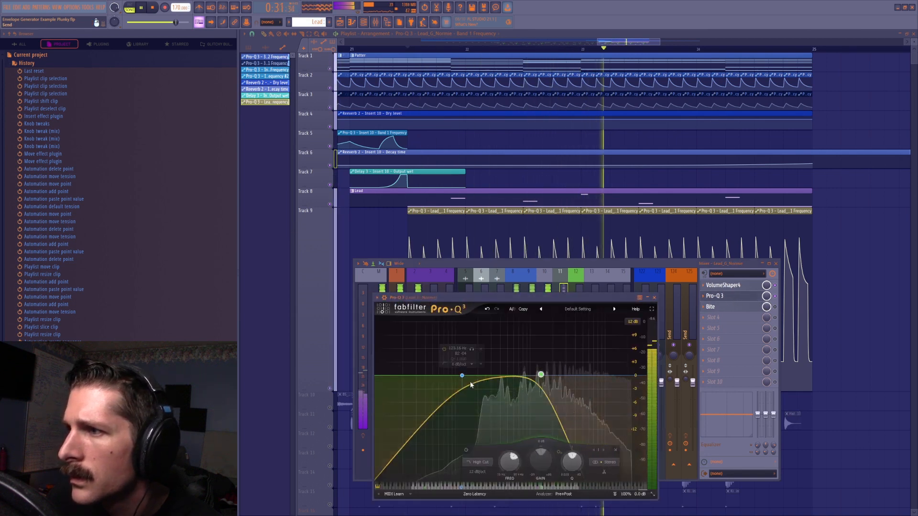
pyautogui.press('space')
pyautogui.scroll(-8, 620, 50)
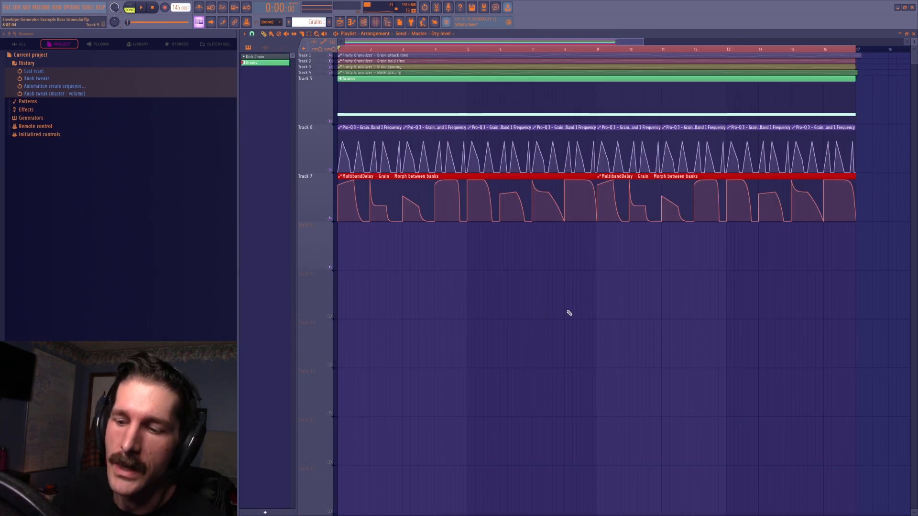
# Step: Audition the Grains pattern with its automation clips in the granular bass project and show its automation channels in the channel rack
pyautogui.press('space')
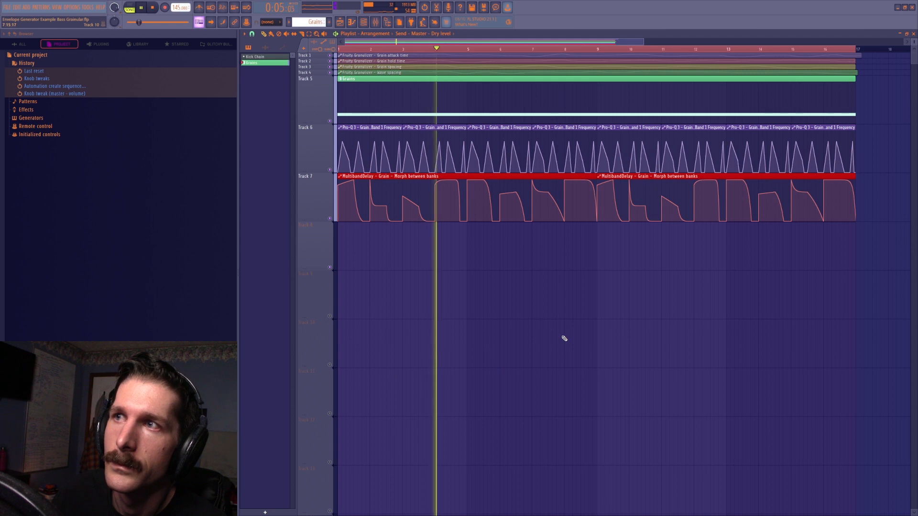
pyautogui.press('space')
pyautogui.click(363, 23)
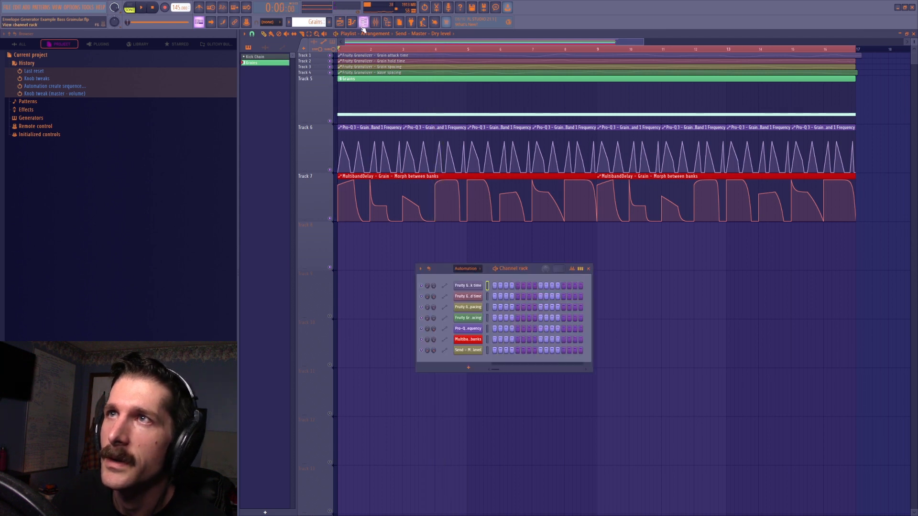
# Step: Show the unsorted channels in the channel rack, open the first Granulizer channel and set its randomness to 100%
pyautogui.click(465, 269)
pyautogui.click(452, 287)
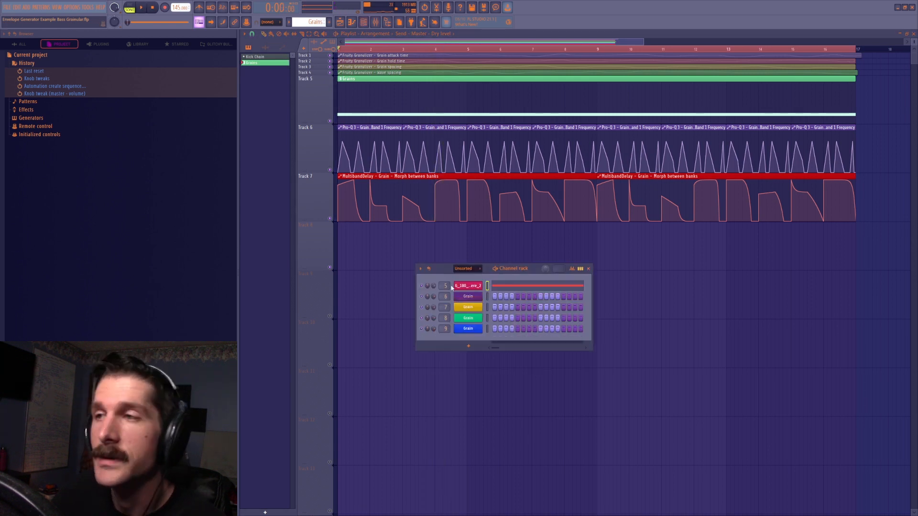
pyautogui.click(480, 287)
pyautogui.moveTo(365, 160); pyautogui.dragTo(410, 184)
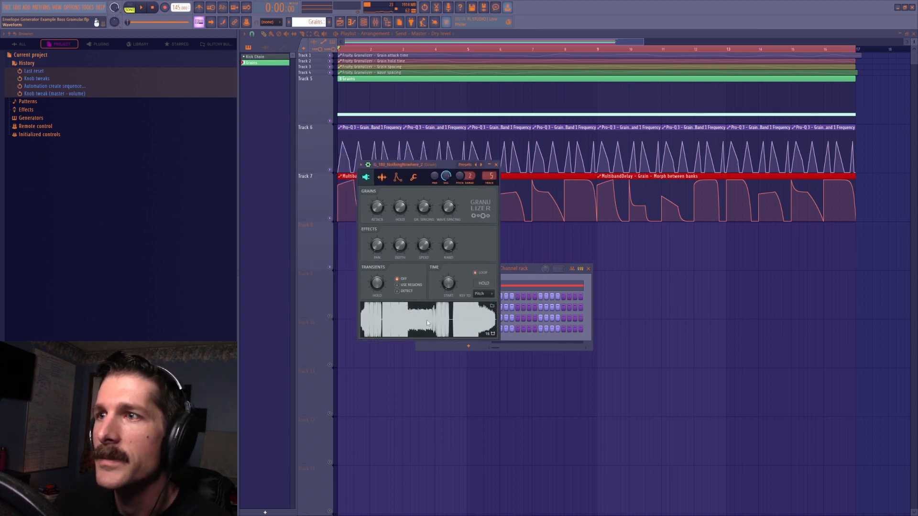
pyautogui.moveTo(448, 246); pyautogui.dragTo(448, 239)
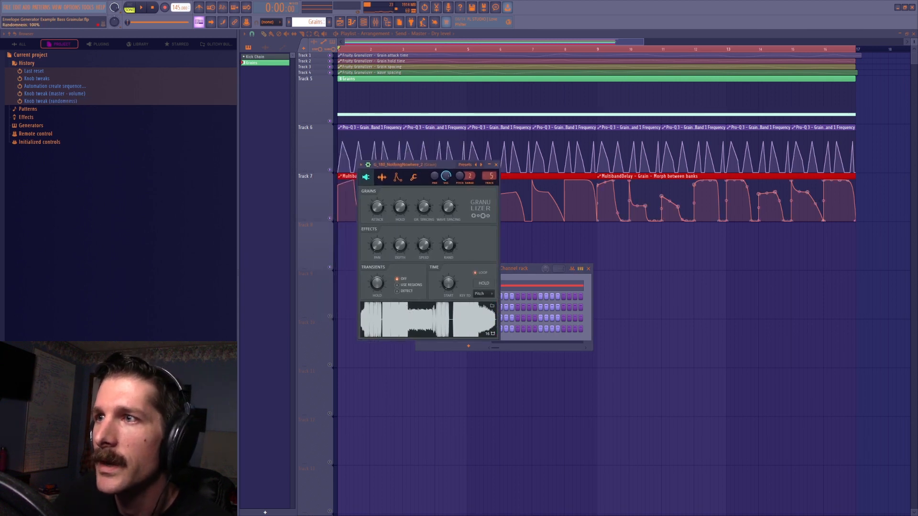
pyautogui.click(495, 165)
# Step: Bypass the effects on the Grain mixer track and audition the dry granular sound
pyautogui.click(376, 22)
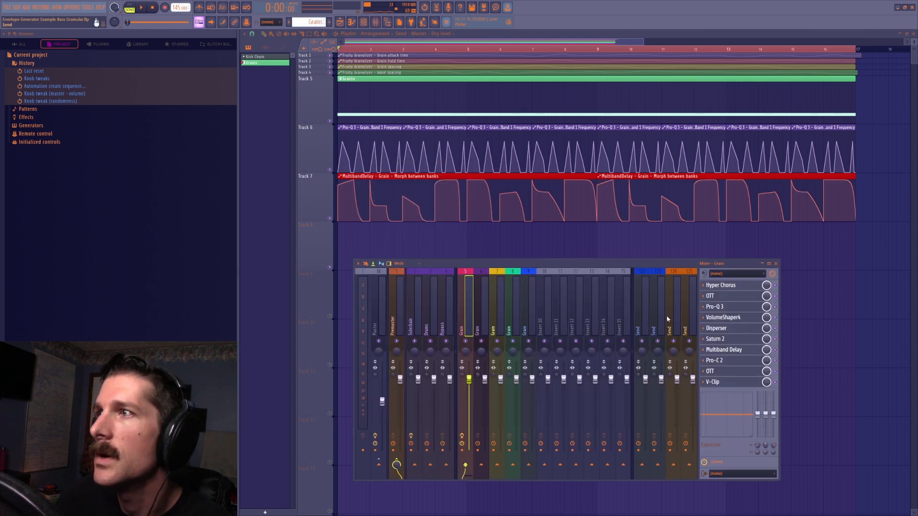
pyautogui.click(775, 339)
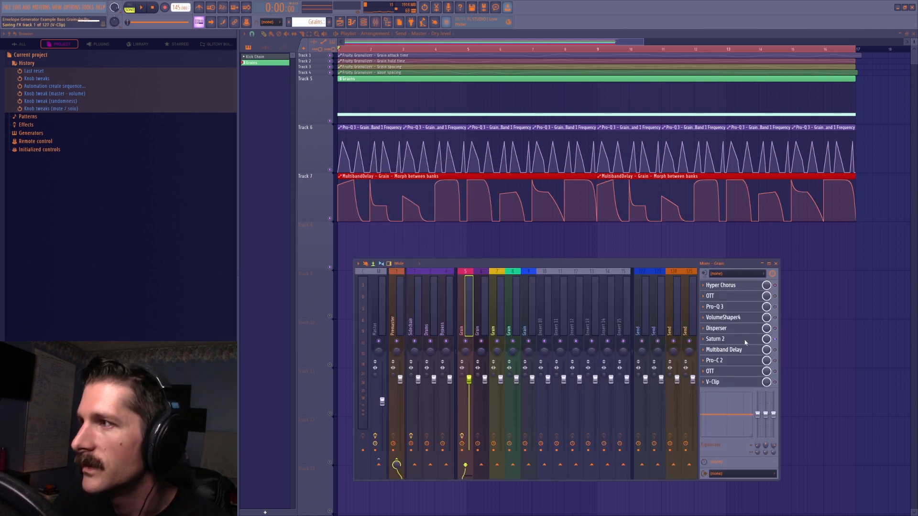
pyautogui.click(383, 305)
pyautogui.press('space')
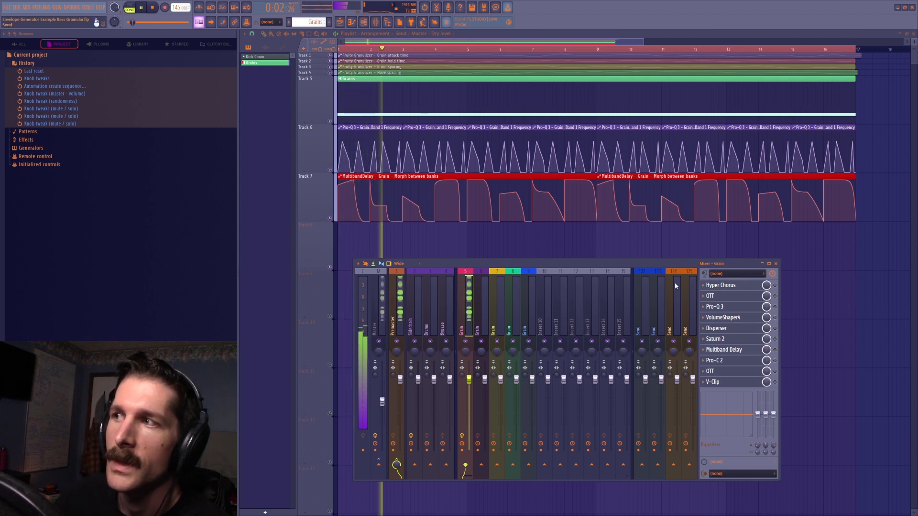
pyautogui.press('space')
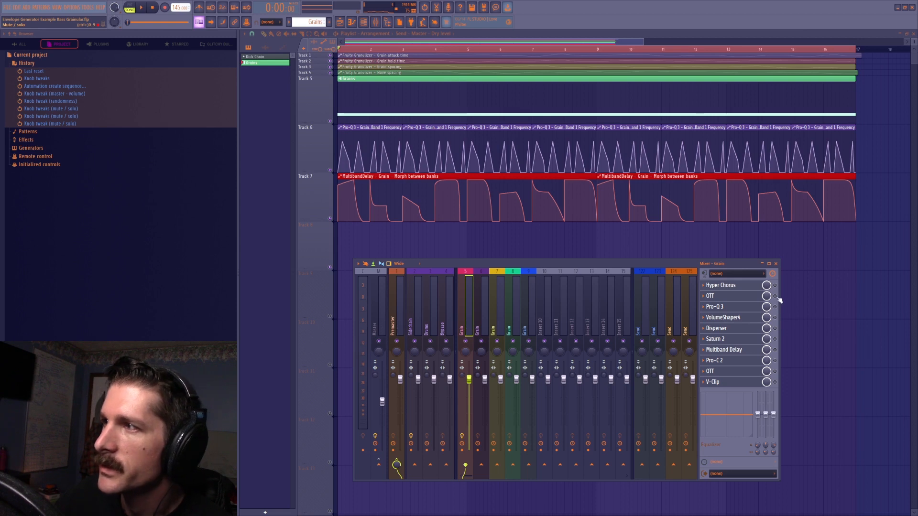
# Step: Re-enable VolumeShaper4 on the Grain track, open it and audition its volume curve
pyautogui.click(774, 318)
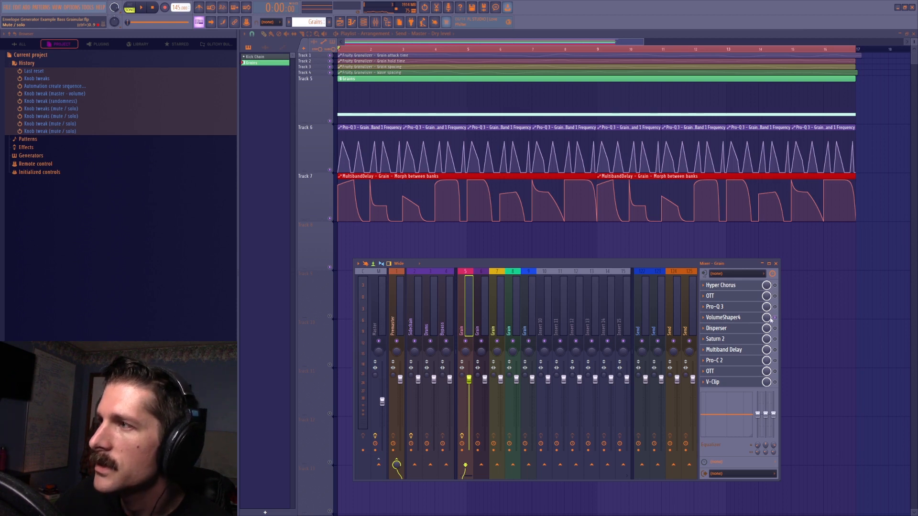
pyautogui.click(743, 321)
pyautogui.press('space')
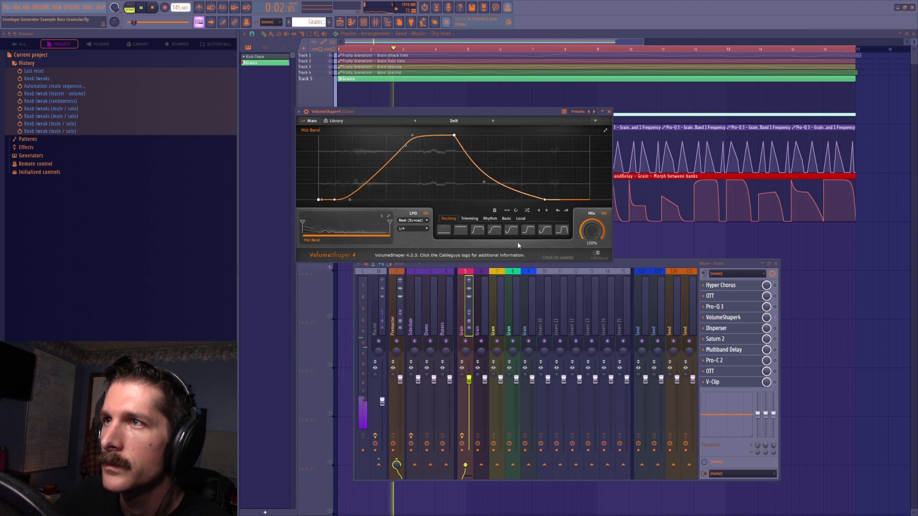
pyautogui.press('space')
# Step: Re-enable Hyper Chorus, OTT and Pro-Q 3 on the Grain track and open Pro-Q 3
pyautogui.click(776, 285)
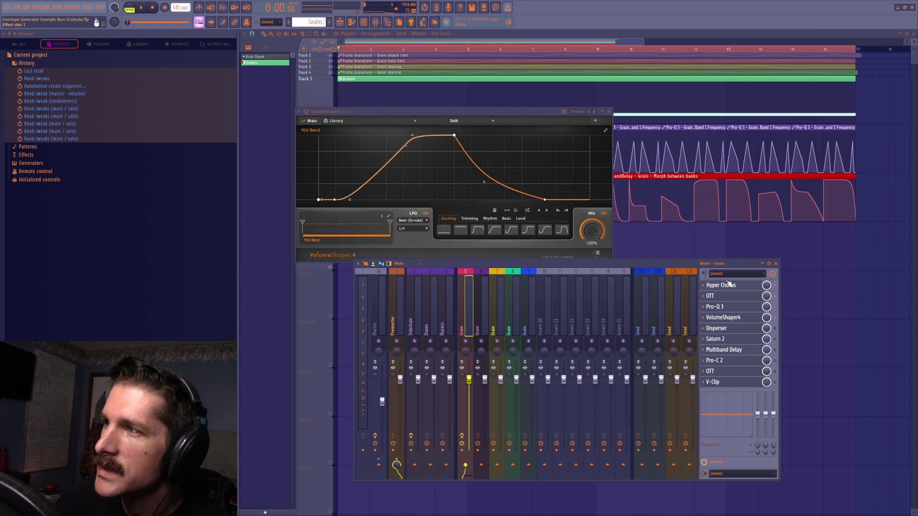
pyautogui.click(716, 307)
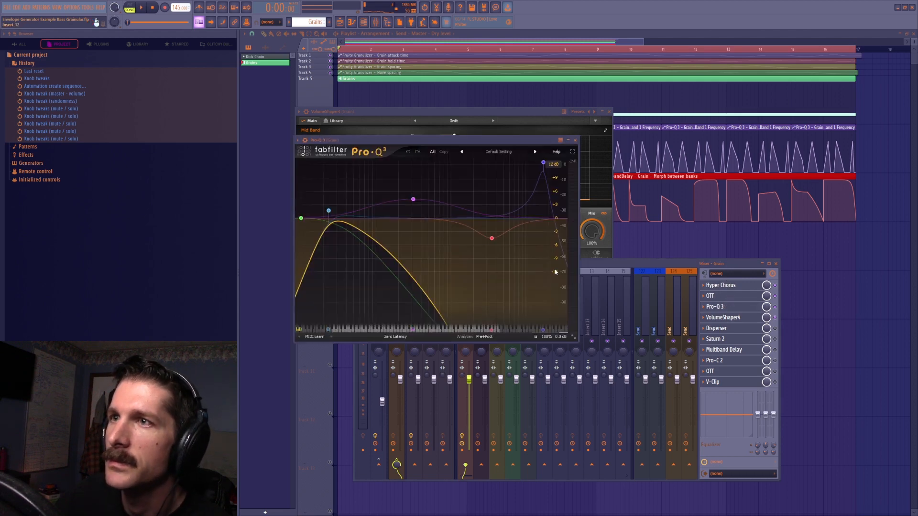
pyautogui.moveTo(400, 112); pyautogui.dragTo(412, 152)
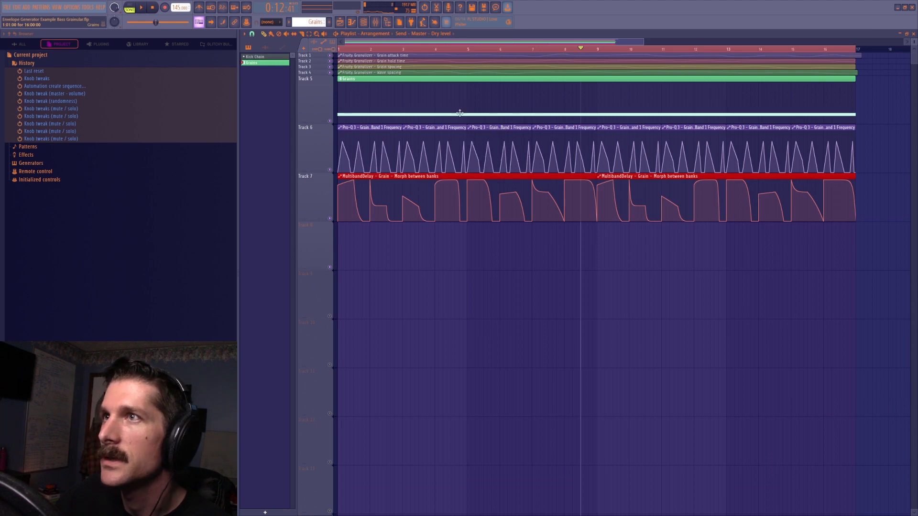
# Step: Reopen the Grain track's Pro-Q 3 from the mixer and audition the automated band from the start of the song
pyautogui.click(353, 47)
pyautogui.click(377, 25)
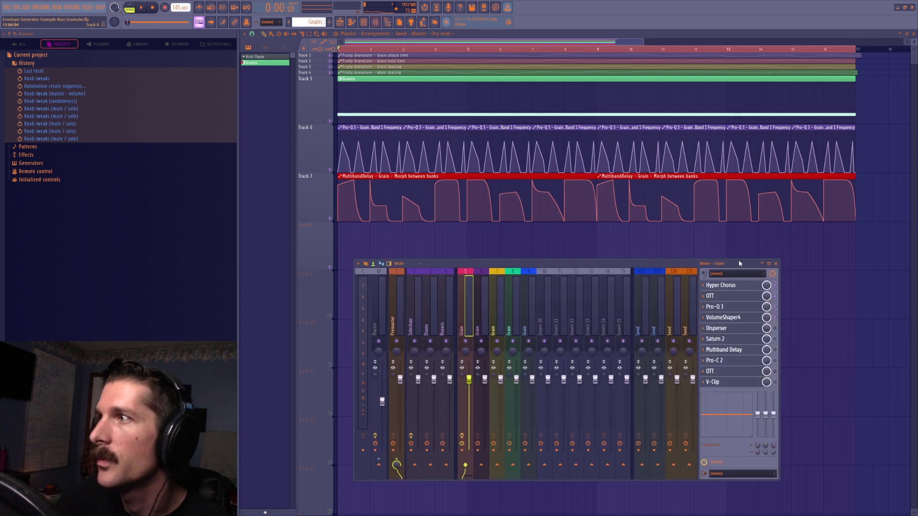
pyautogui.click(717, 306)
pyautogui.press('space')
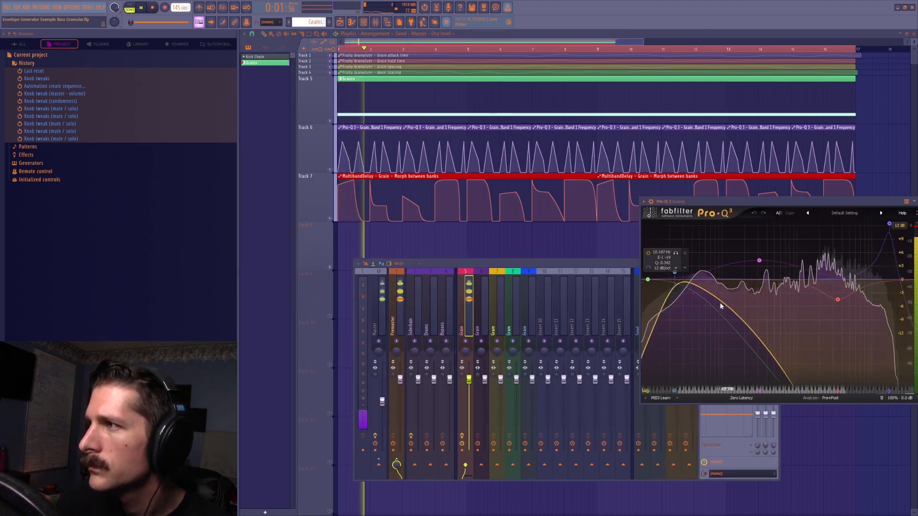
pyautogui.press('space')
pyautogui.click(736, 421)
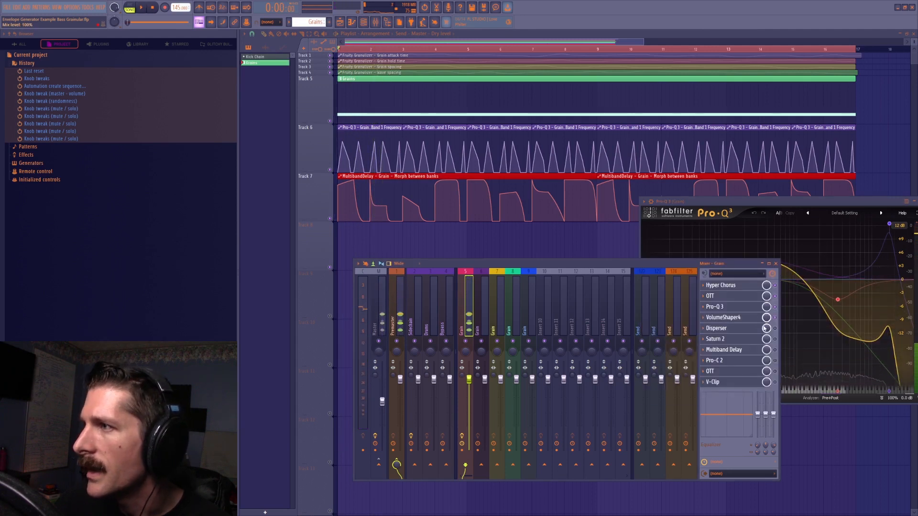
# Step: Re-enable Disperser, Saturn 2 and Multiband Delay, load the delay's Wavetabilizer (morph) preset and sweep its Morph knob down
pyautogui.click(776, 329)
pyautogui.click(775, 349)
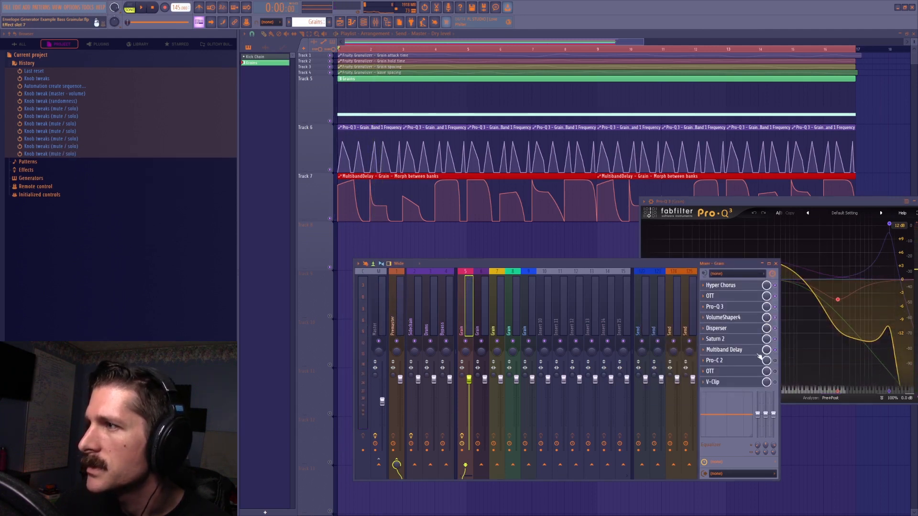
pyautogui.click(753, 351)
pyautogui.click(494, 144)
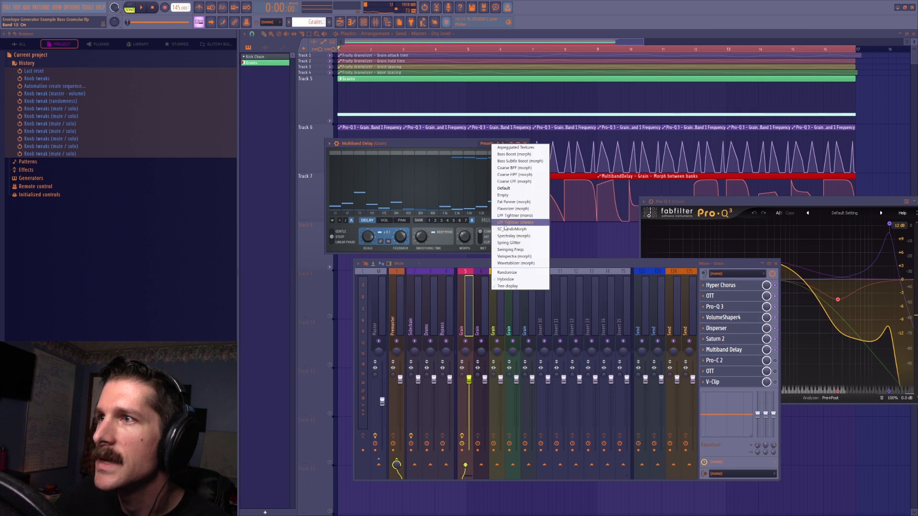
pyautogui.click(518, 264)
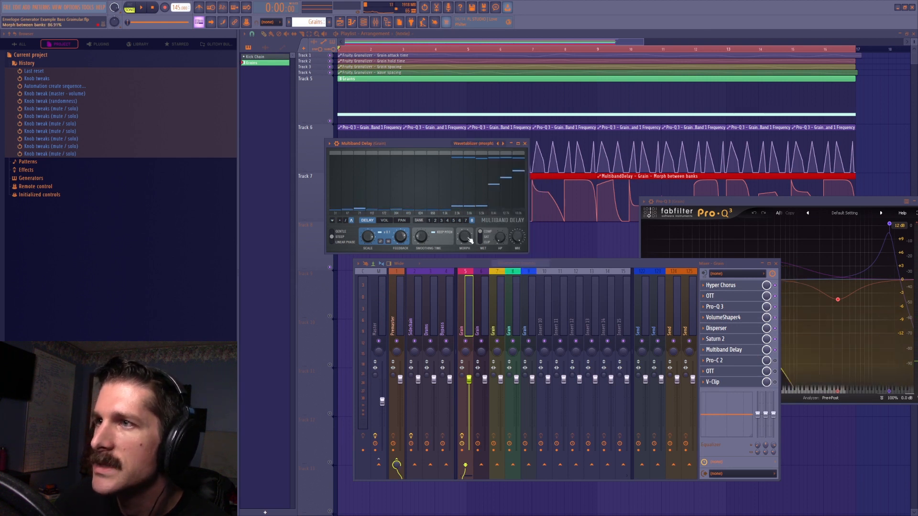
pyautogui.moveTo(468, 241); pyautogui.dragTo(471, 267)
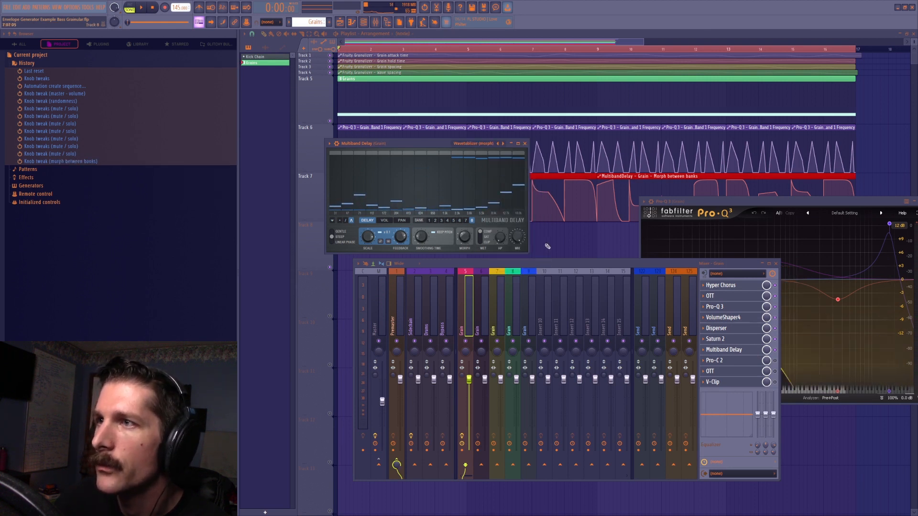
# Step: Re-enable the remaining Grain effects and the Master effects, close the plugin windows and audition the full chain
pyautogui.click(775, 371)
pyautogui.click(386, 293)
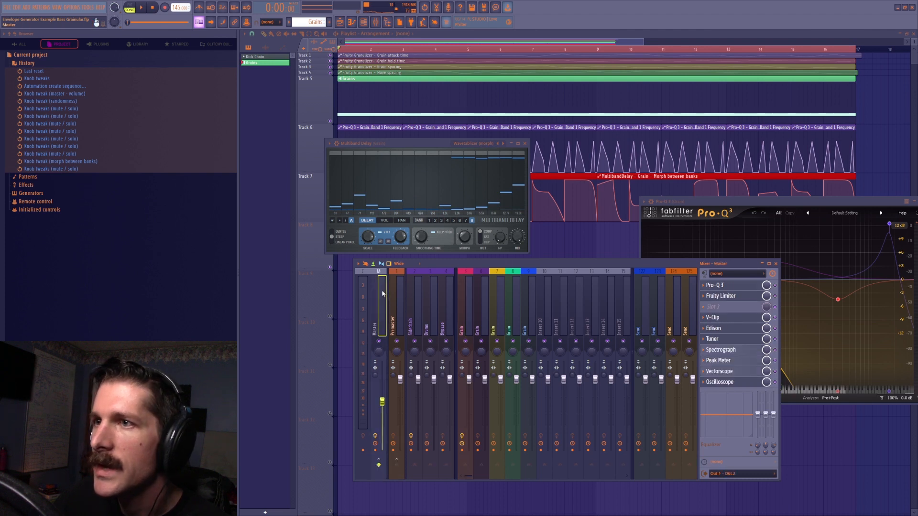
pyautogui.click(775, 286)
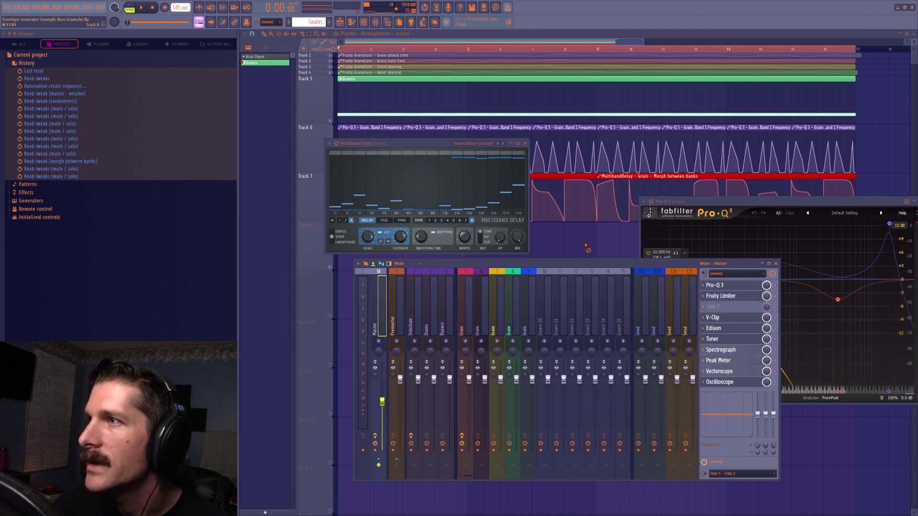
pyautogui.press('F12')
pyautogui.press('space')
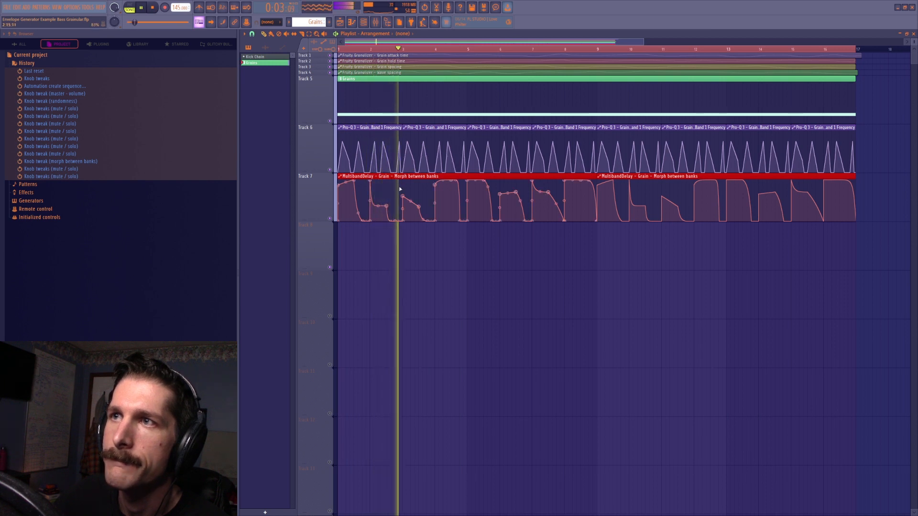
pyautogui.press('space')
# Step: Open Create sequence for the first Track 7 Morph between banks clip and reset the sequence
pyautogui.click(340, 176)
pyautogui.moveTo(363, 244)
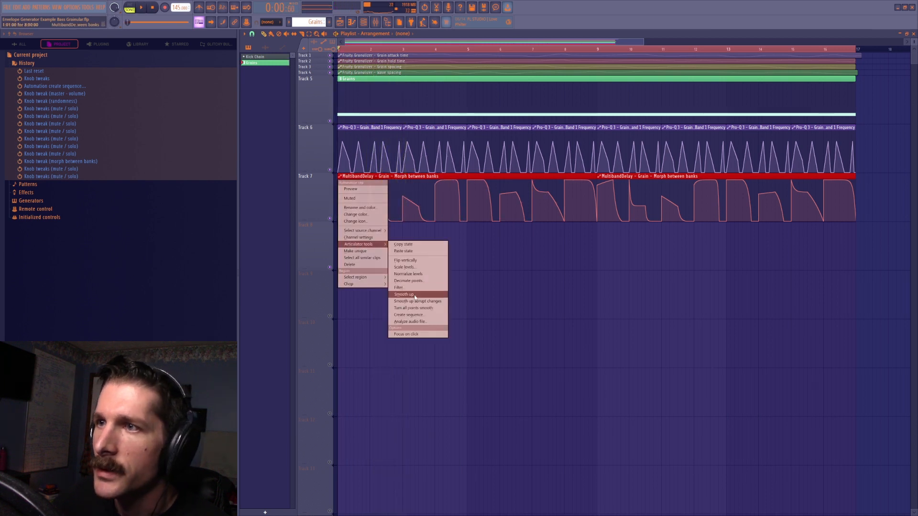
pyautogui.click(409, 315)
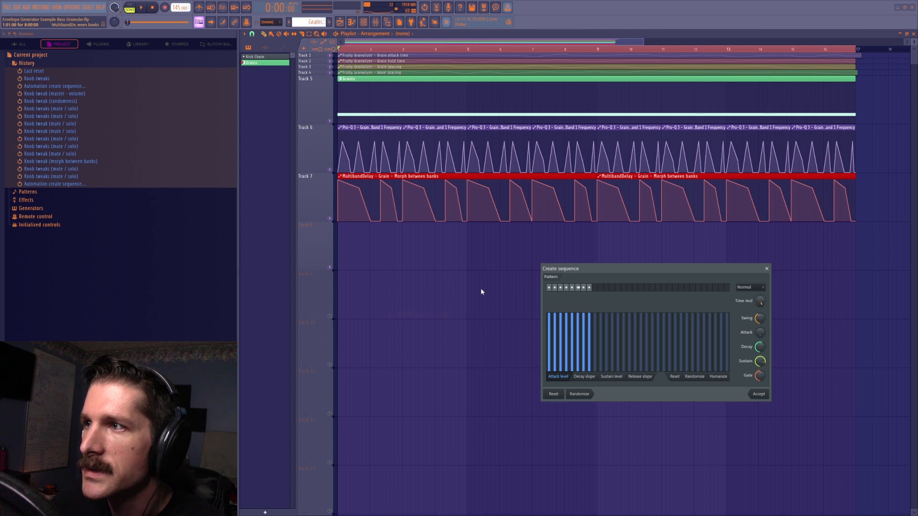
pyautogui.click(558, 396)
# Step: Halve the sequence's step length with the time multiplier and extend the pattern to 16 steps
pyautogui.moveTo(750, 301); pyautogui.dragTo(750, 289)
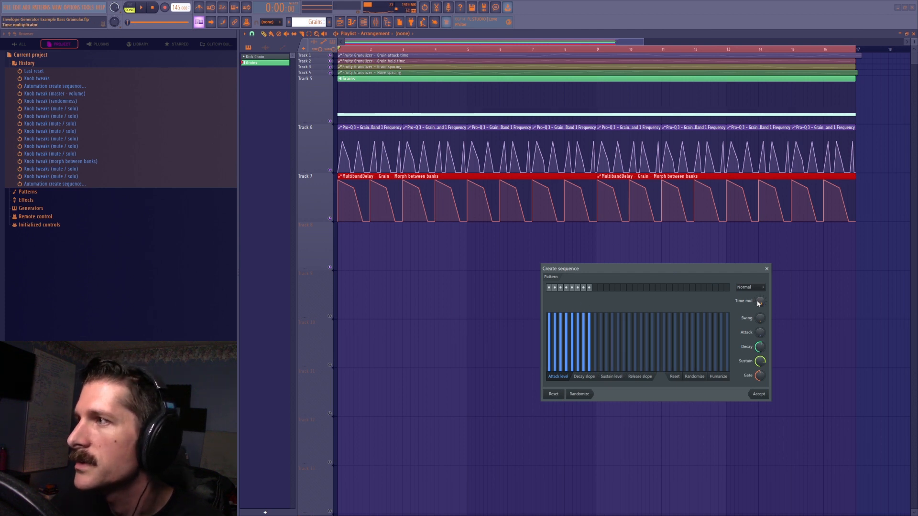
pyautogui.moveTo(757, 302); pyautogui.dragTo(758, 309)
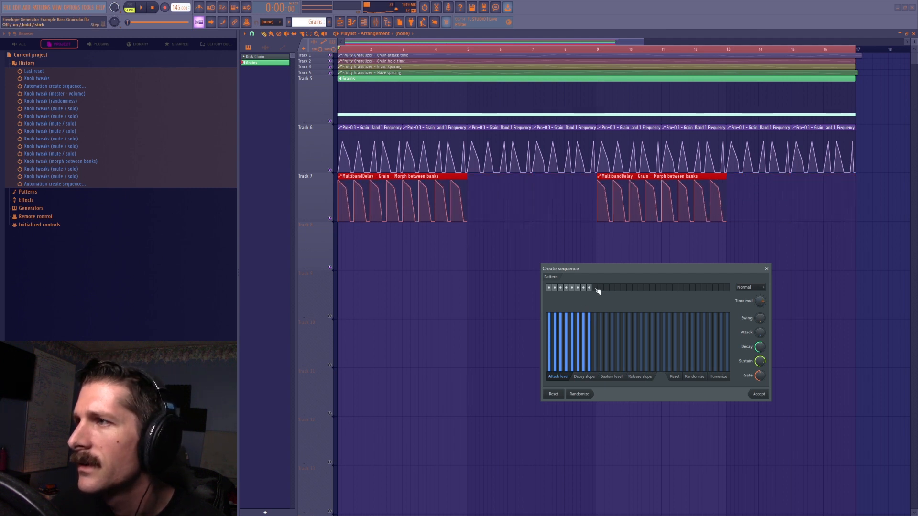
pyautogui.moveTo(597, 291); pyautogui.dragTo(637, 289)
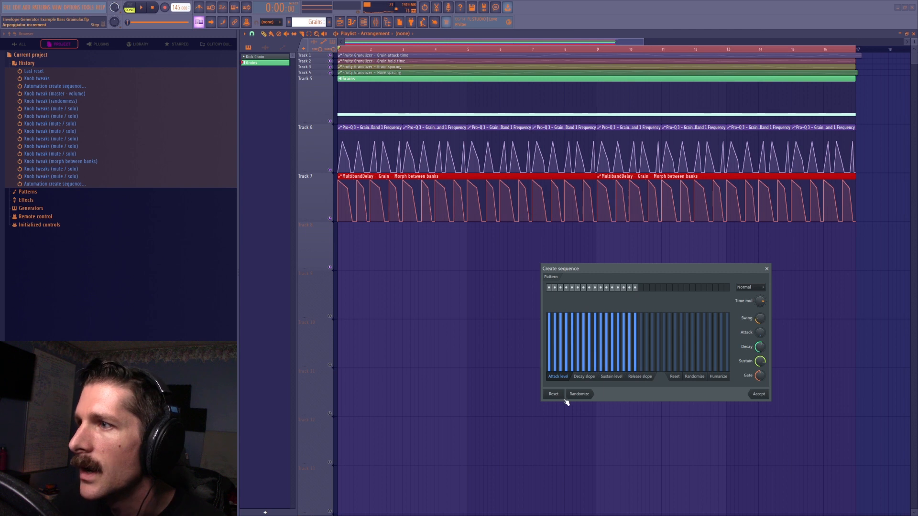
# Step: Randomize the whole sequence, reset its attack levels and randomize only the attack levels a few times
pyautogui.click(579, 394)
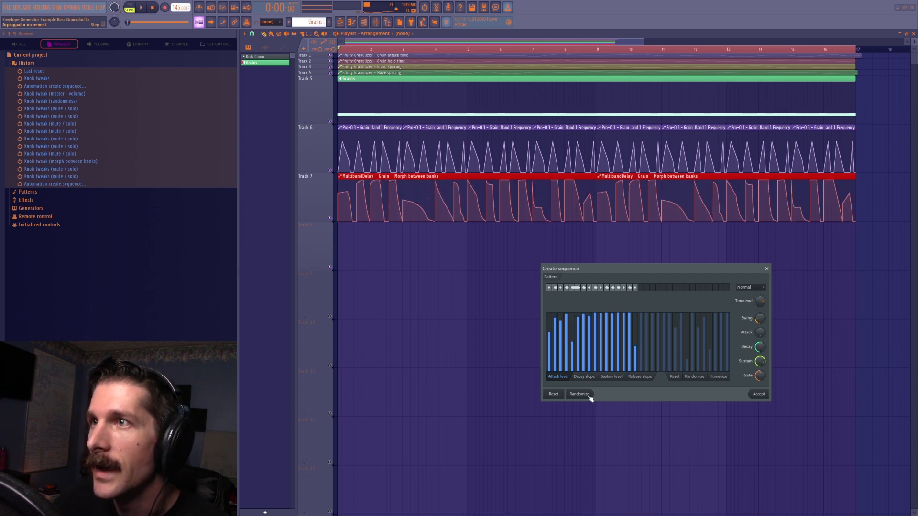
pyautogui.click(675, 378)
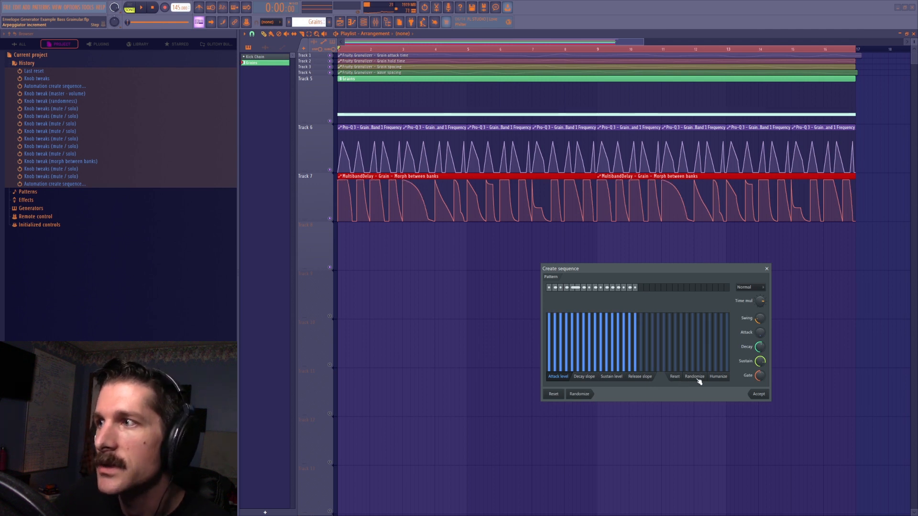
pyautogui.click(696, 378)
pyautogui.click(696, 378)
pyautogui.click(695, 377)
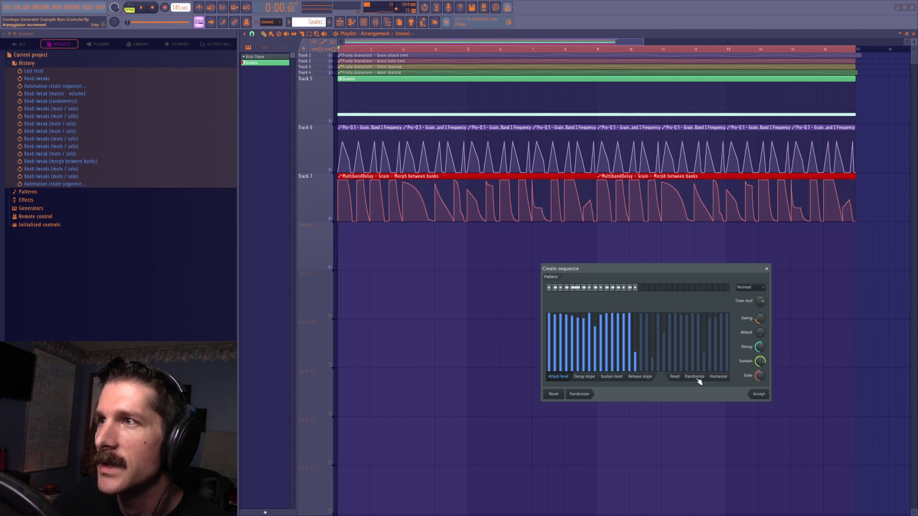
# Step: Randomize the whole Track 7 sequence twice more, accept it and audition the new delay morphing
pyautogui.click(588, 396)
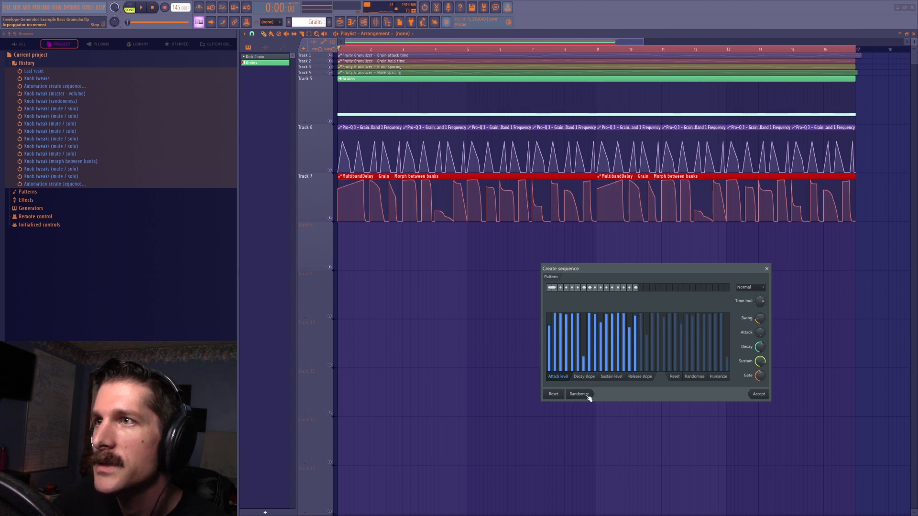
pyautogui.click(588, 397)
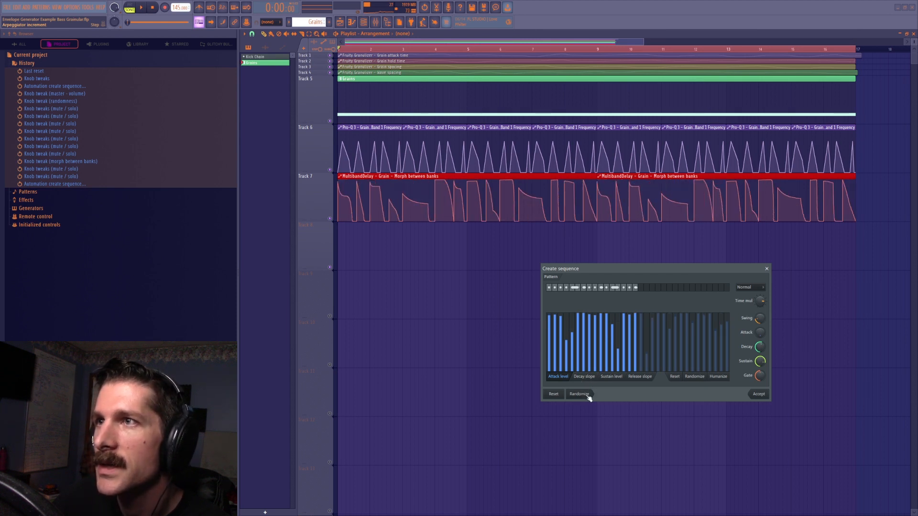
pyautogui.click(760, 395)
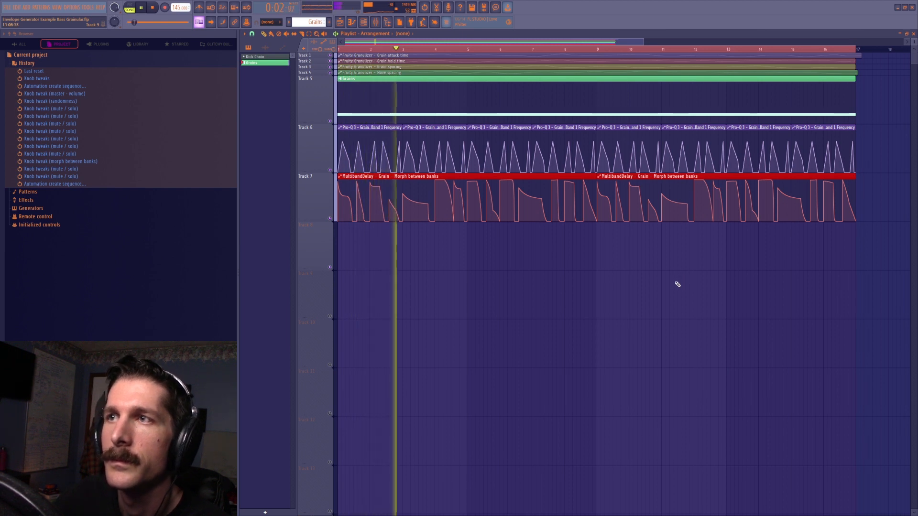
pyautogui.press('space')
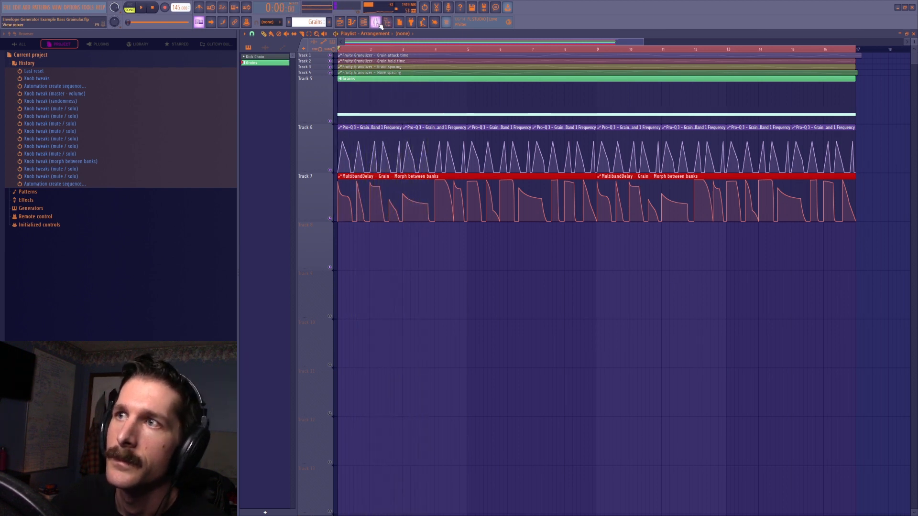
# Step: Show the mixer again
pyautogui.click(376, 23)
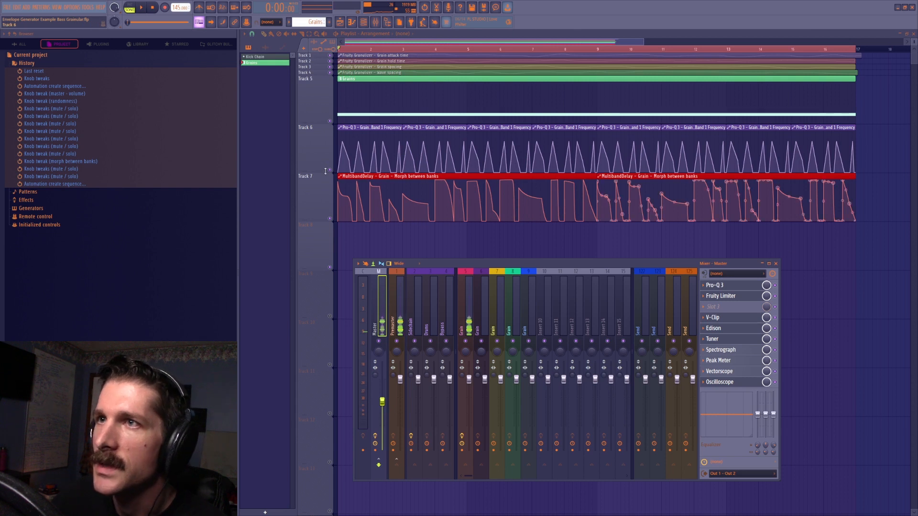